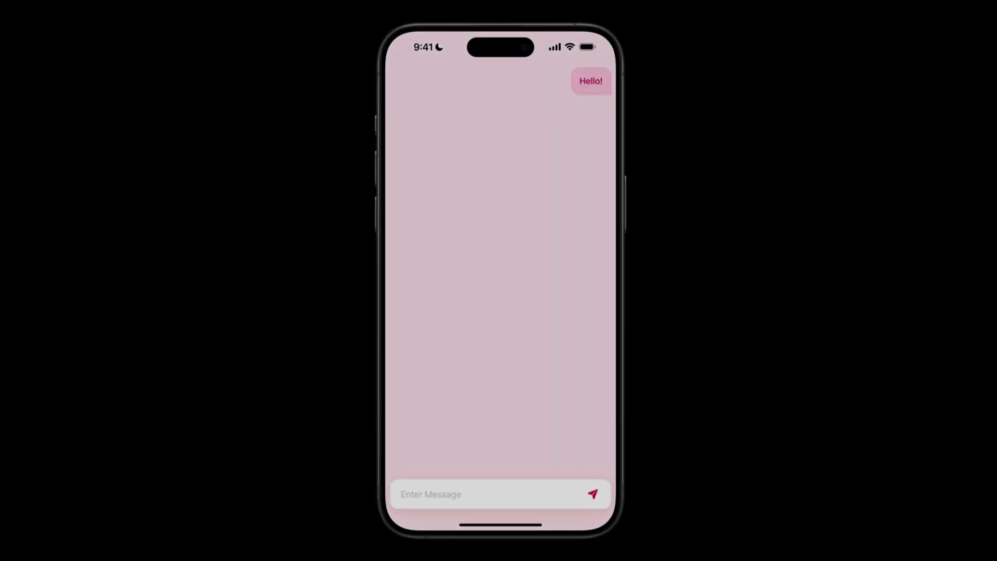
# Send the message "How are you?" in the finished messaging prototype
pyautogui.click(512, 492)
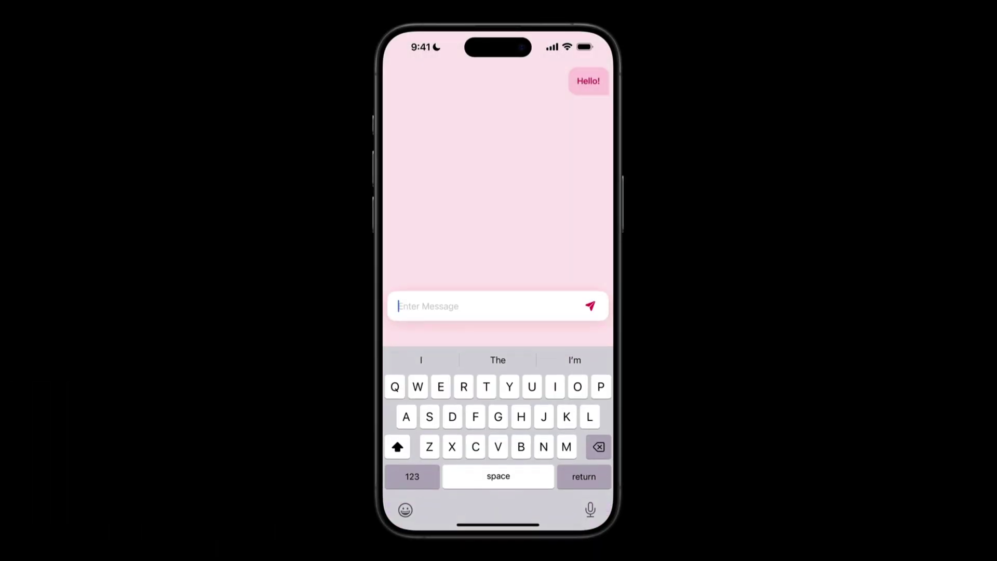
pyautogui.write('How are y')
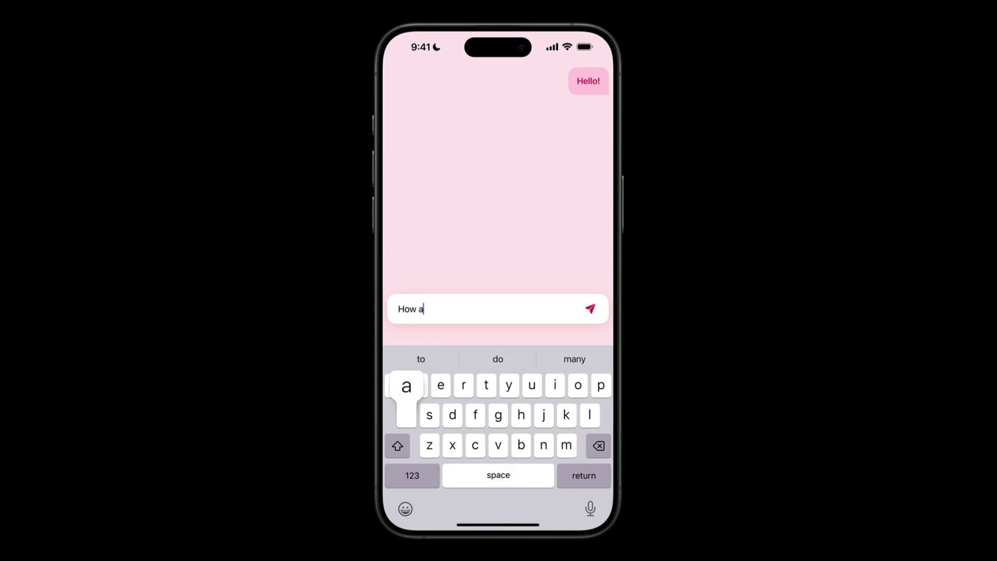
pyautogui.write('ou?')
pyautogui.click(590, 309)
pyautogui.press('Return')
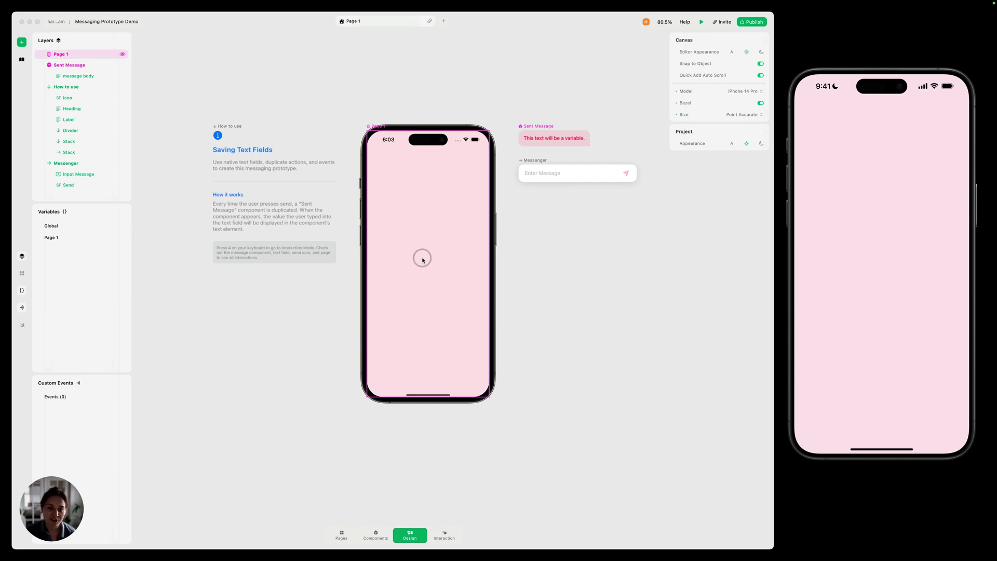
# Inspect the properties of the Input Message text field and the Send icon inside the Messenger stack
pyautogui.click(538, 163)
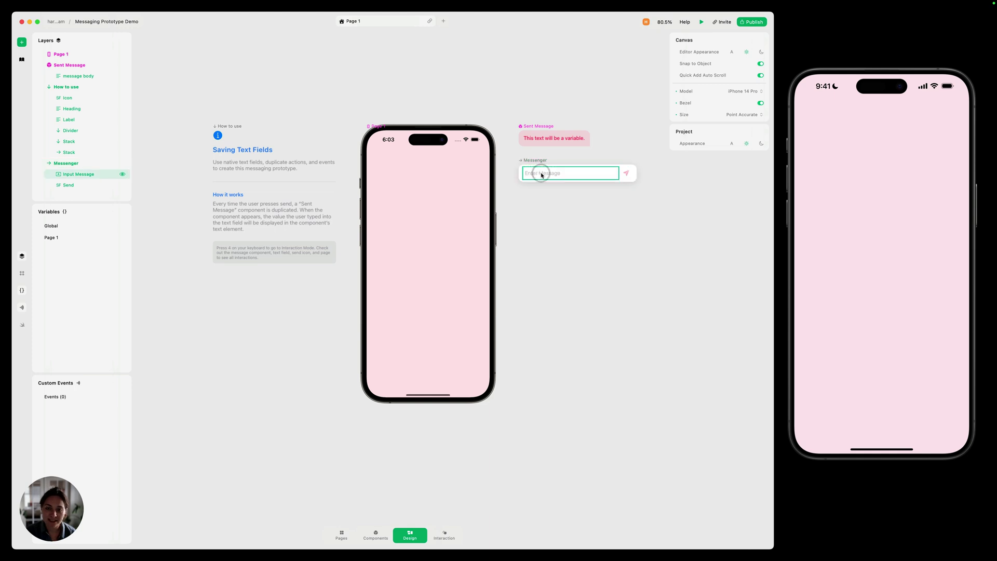
pyautogui.click(532, 164)
pyautogui.click(538, 174)
pyautogui.click(538, 175)
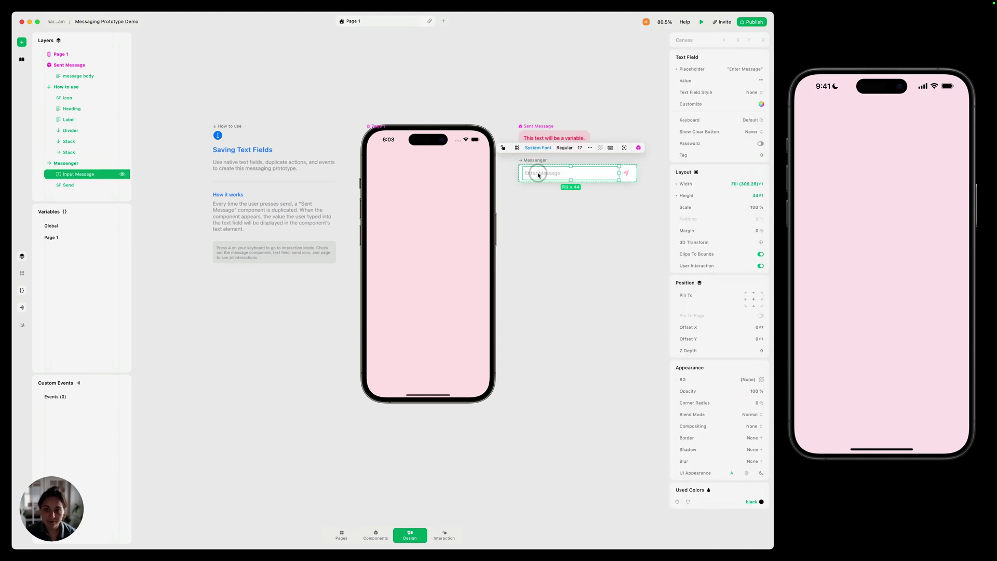
pyautogui.click(628, 172)
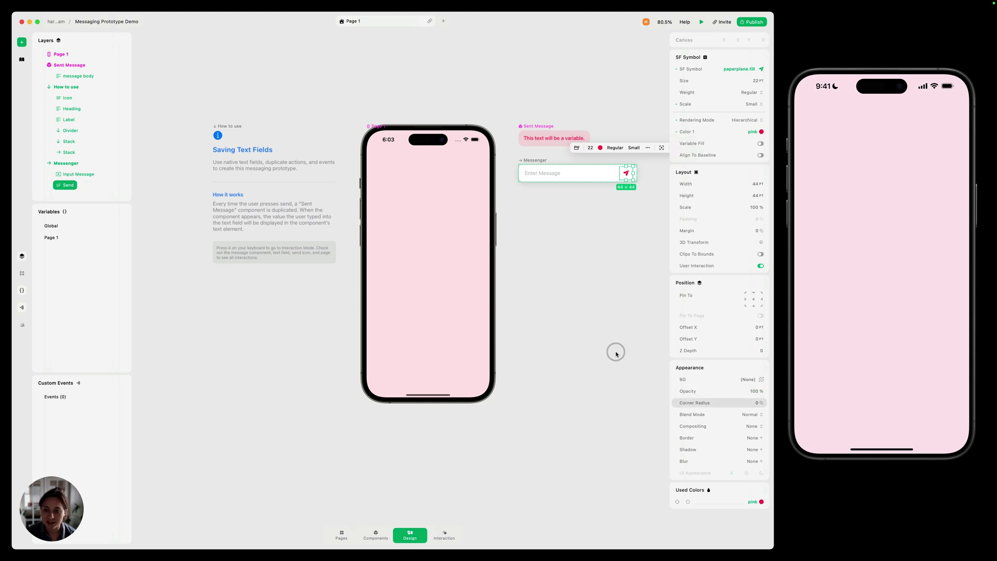
pyautogui.click(580, 273)
# Place the Messenger stack on Page 1, pinned to the bottom centre and offset slightly upward
pyautogui.click(542, 155)
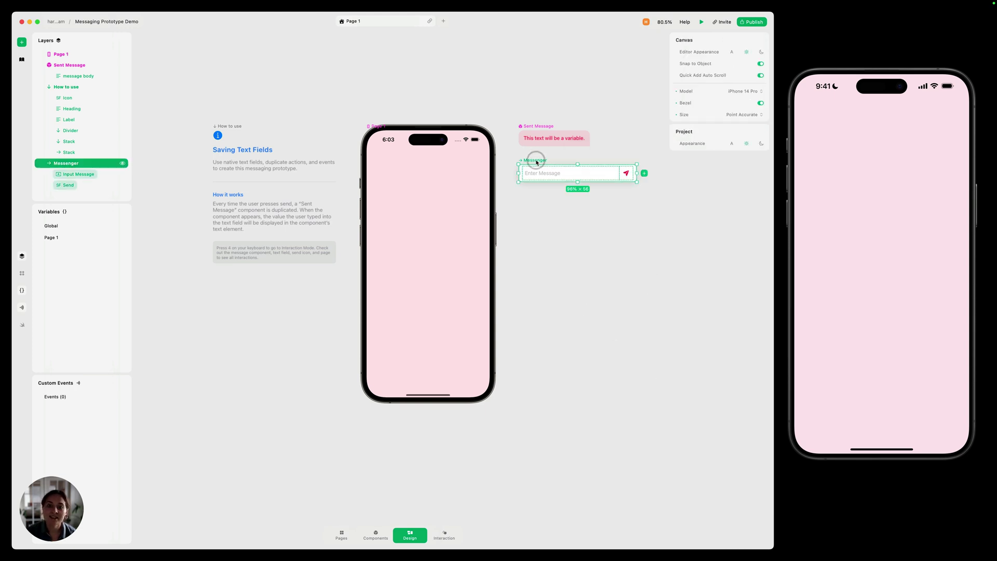
pyautogui.moveTo(539, 161); pyautogui.dragTo(427, 226)
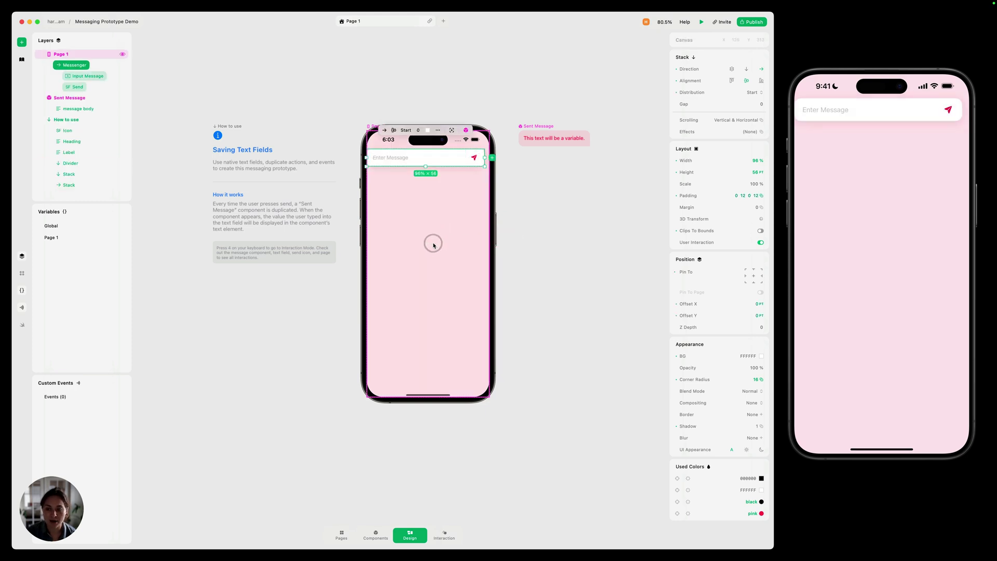
pyautogui.click(754, 283)
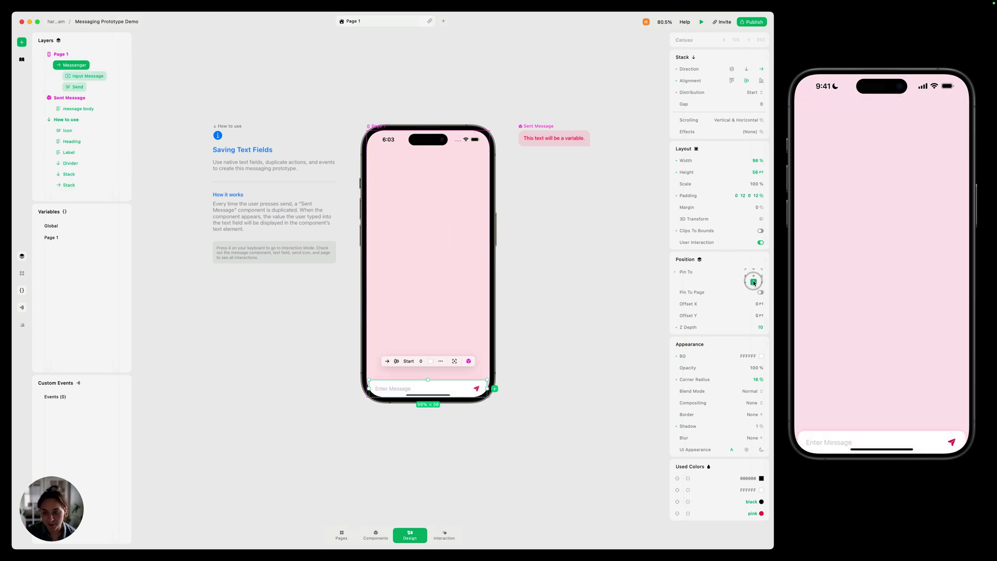
pyautogui.moveTo(730, 310); pyautogui.dragTo(707, 316)
pyautogui.click(546, 483)
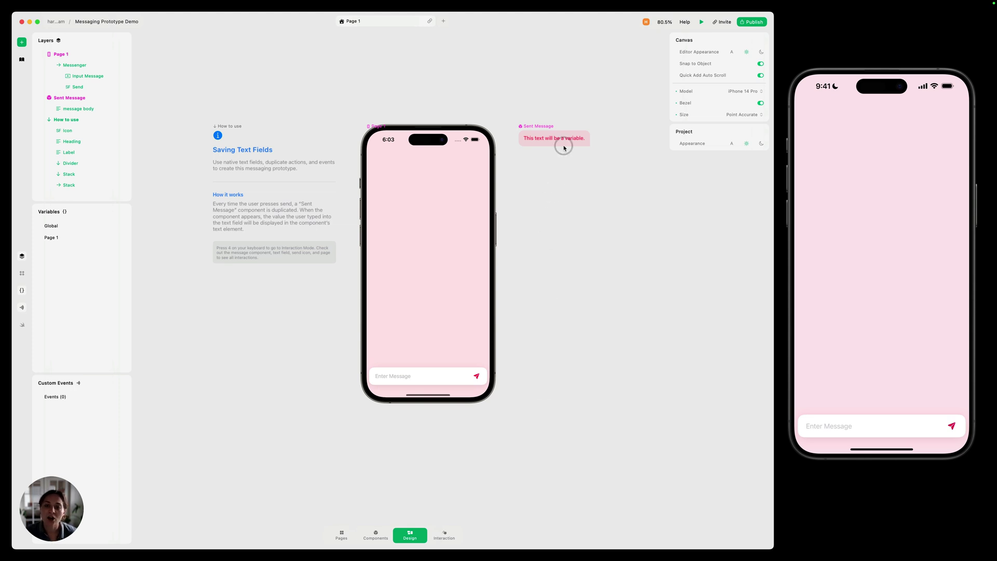
# Add a V Stack to Page 1 and rename it Messages
pyautogui.click(443, 202)
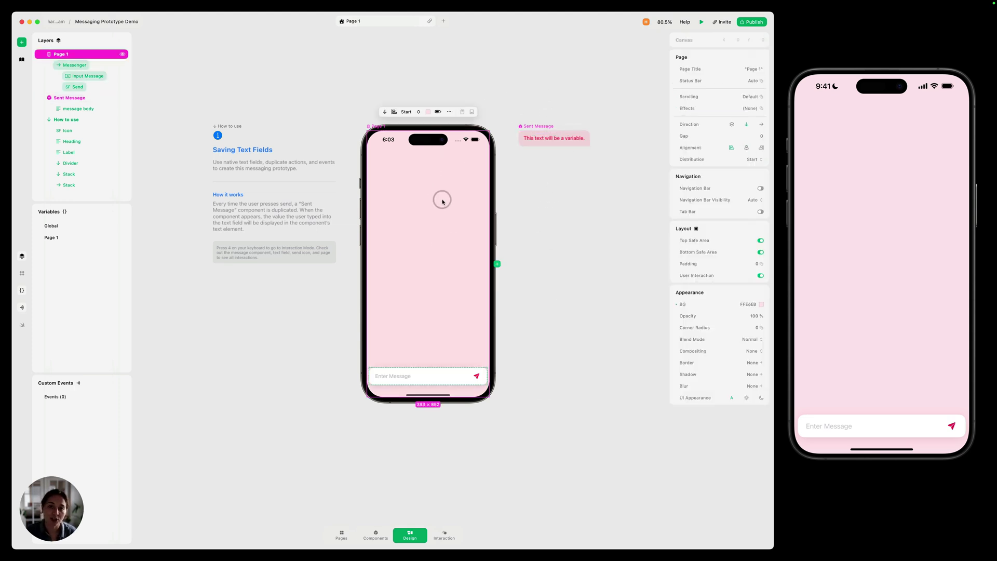
pyautogui.click(497, 264)
pyautogui.write('sta')
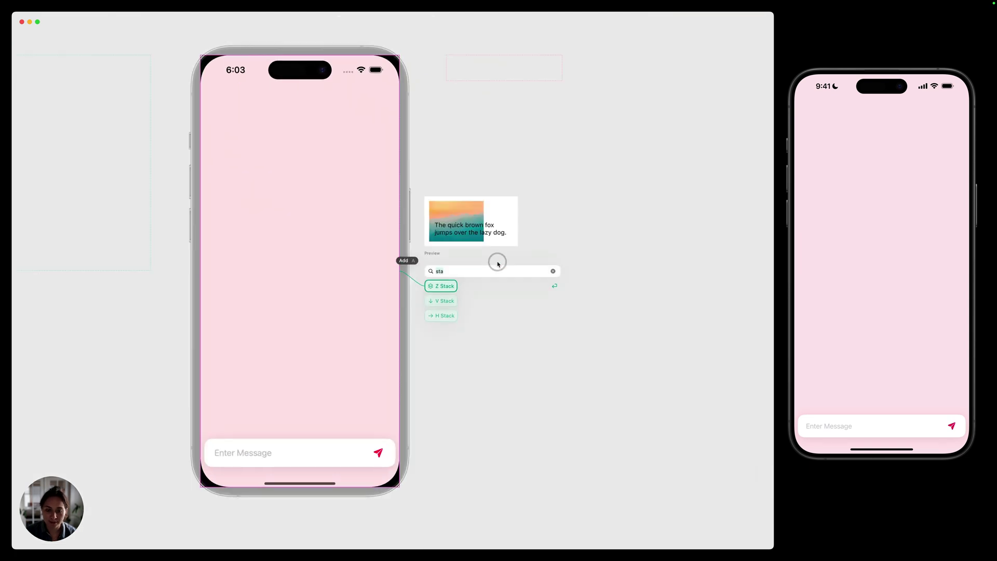
pyautogui.click(439, 302)
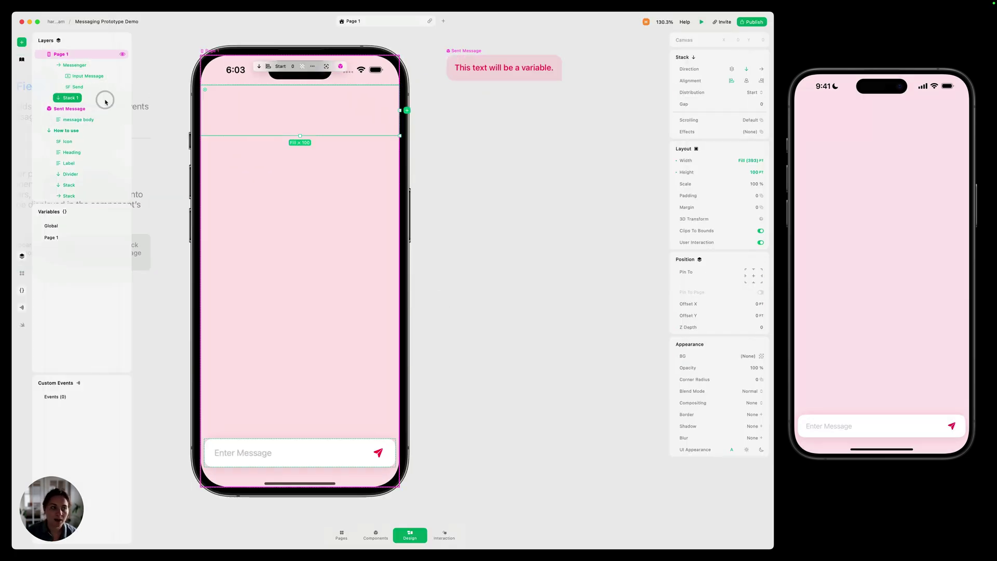
pyautogui.doubleClick(72, 98)
pyautogui.write('Messages')
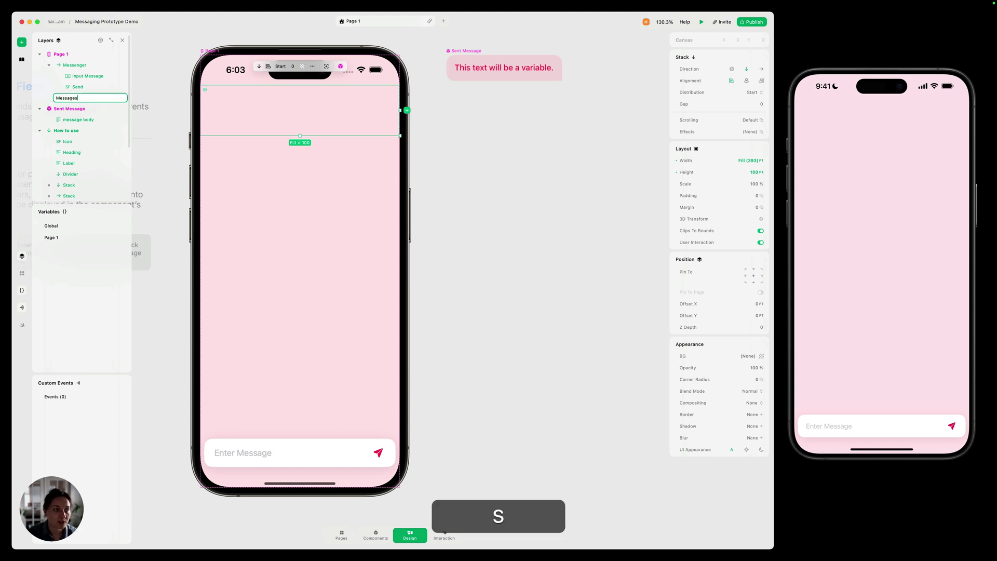
pyautogui.press('Return')
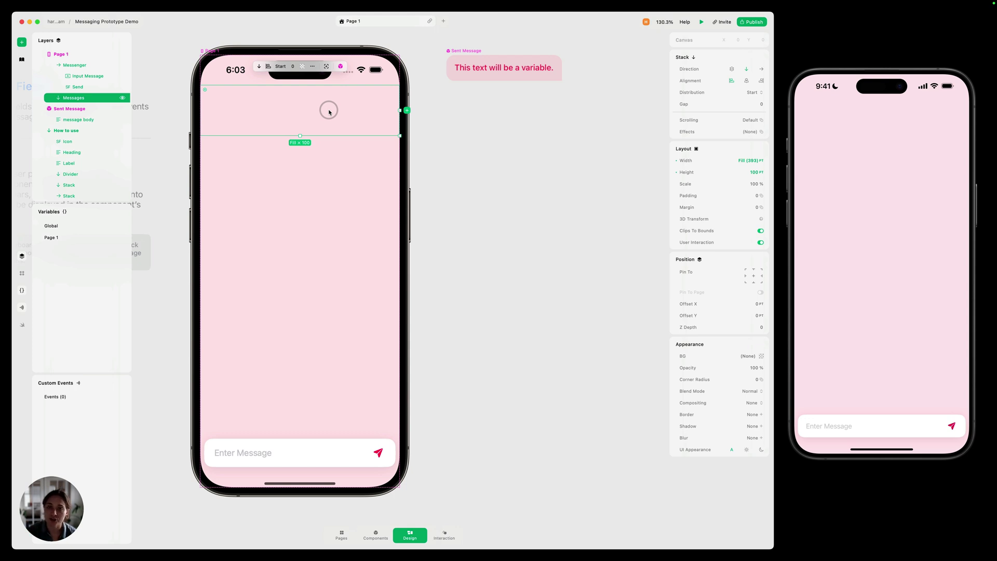
# Place an instance of the Sent Message component inside the Messages stack
pyautogui.click(473, 52)
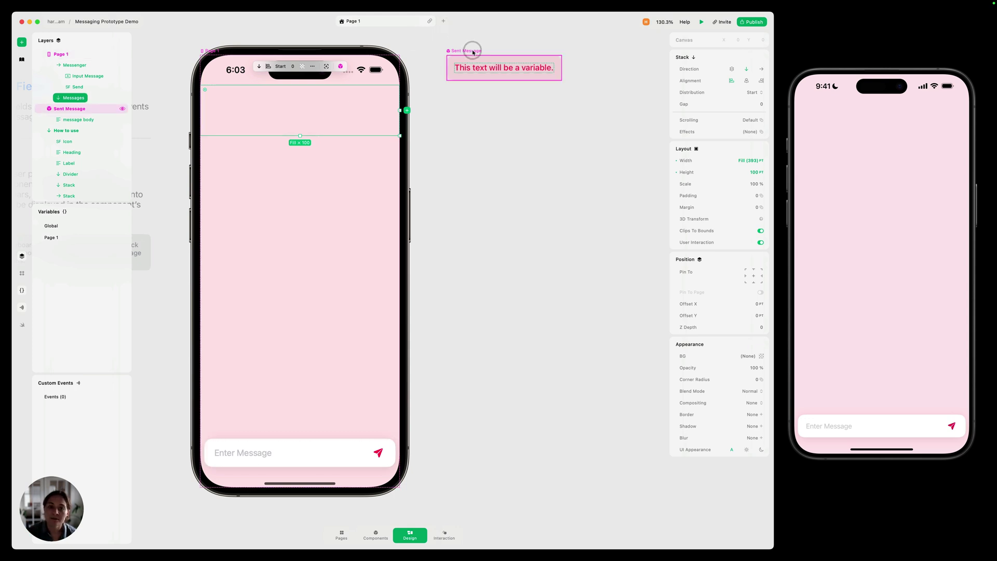
pyautogui.moveTo(474, 52); pyautogui.dragTo(363, 103)
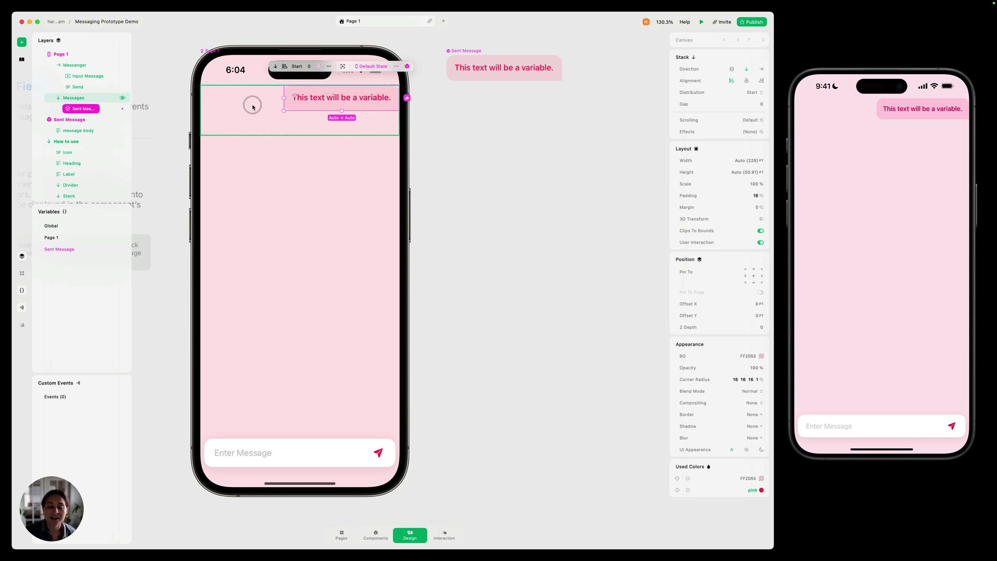
pyautogui.click(318, 127)
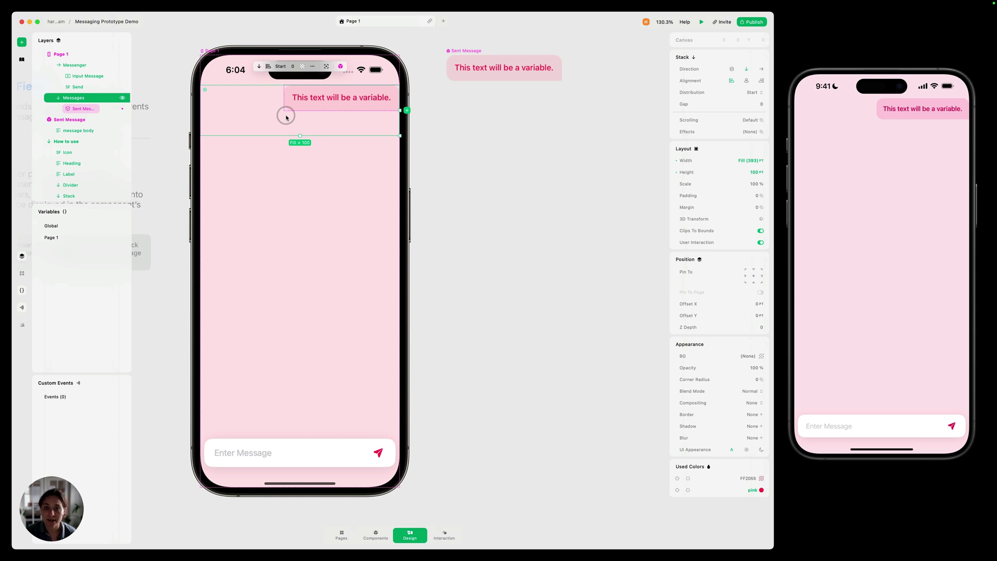
# Reset the Sent Message component's Align Self setting, and set it back to right alignment
pyautogui.click(471, 59)
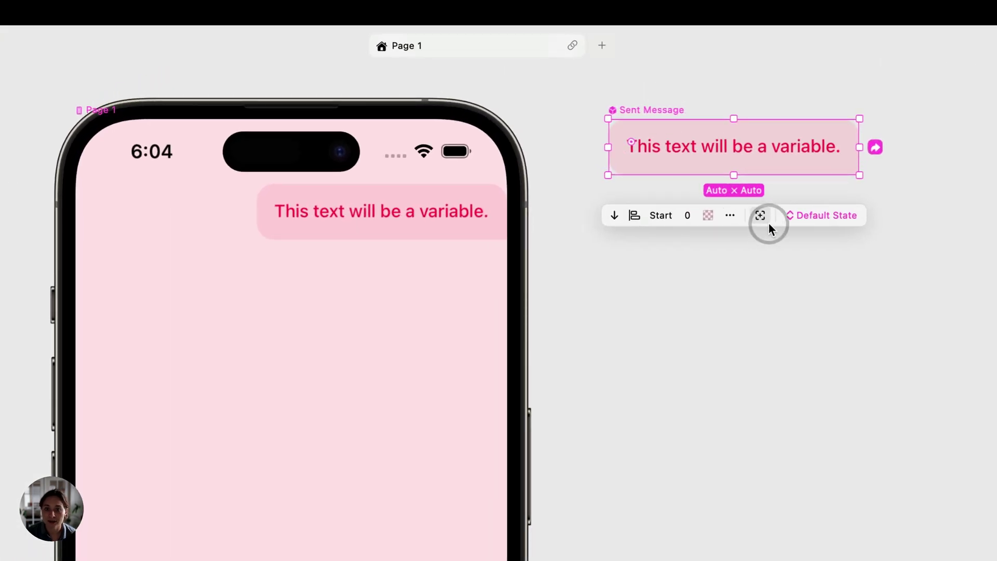
pyautogui.click(762, 216)
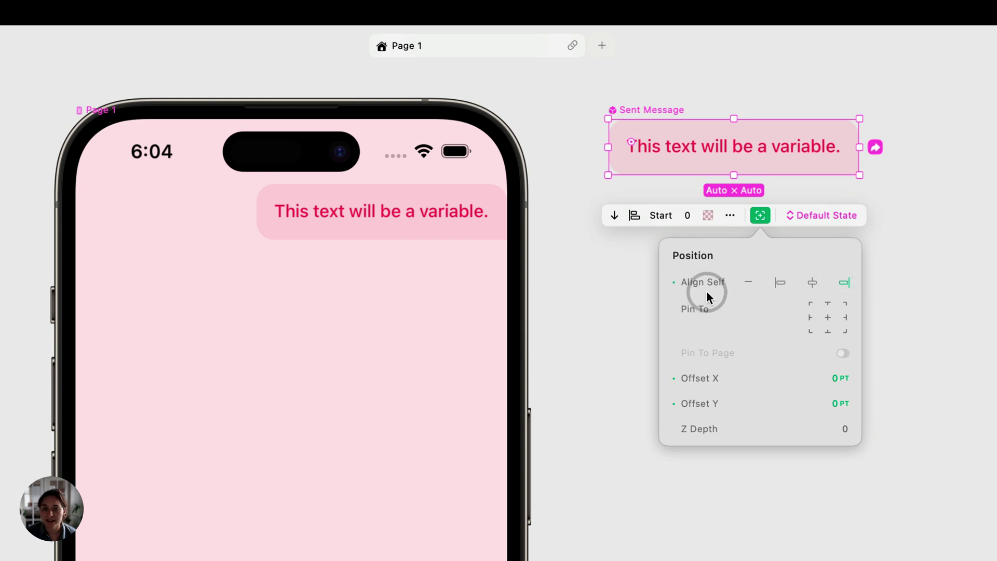
pyautogui.click(673, 283)
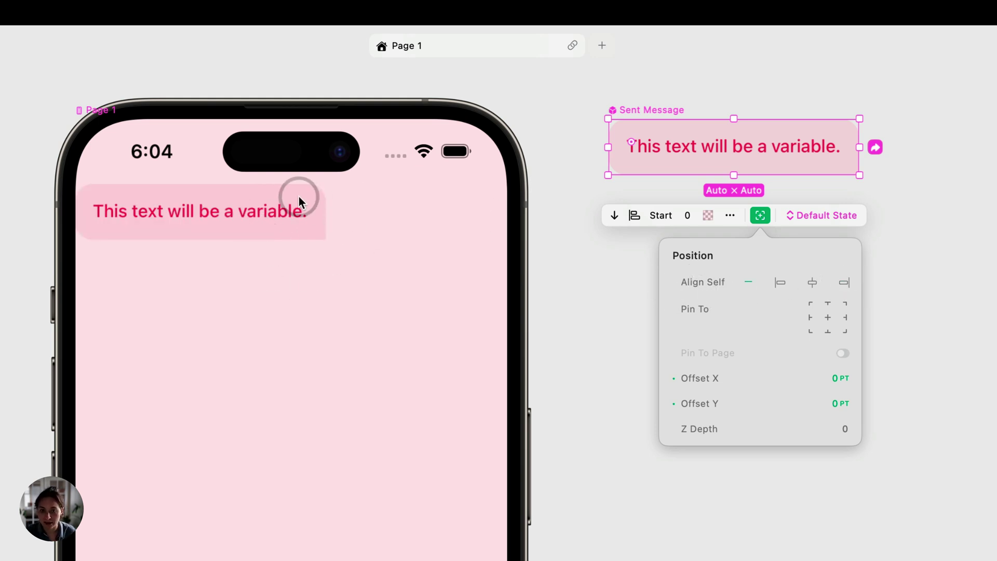
pyautogui.click(835, 282)
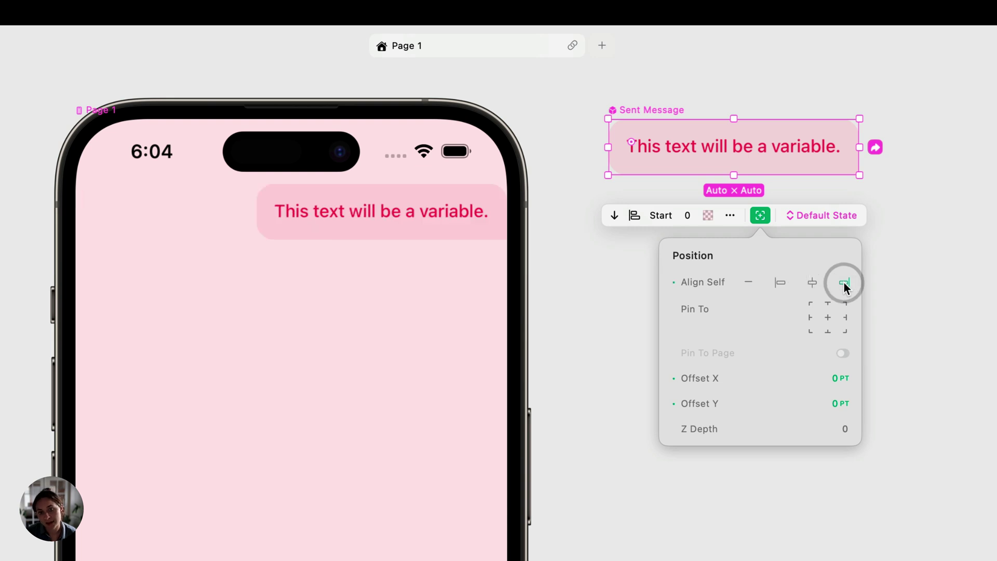
pyautogui.click(943, 286)
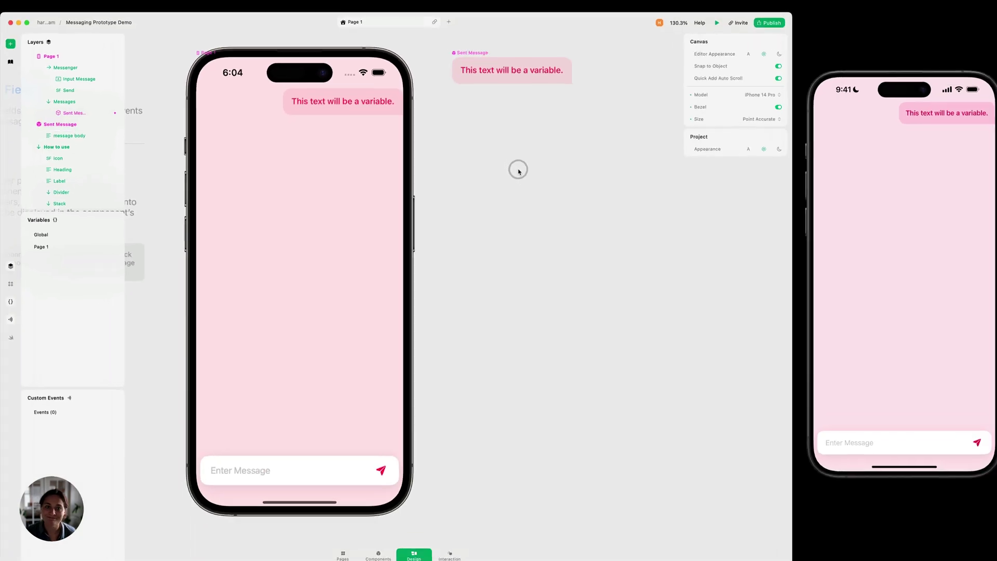
# Give the Messages stack a gap of 8, a padding of 8 and an automatic height
pyautogui.click(226, 111)
pyautogui.click(212, 74)
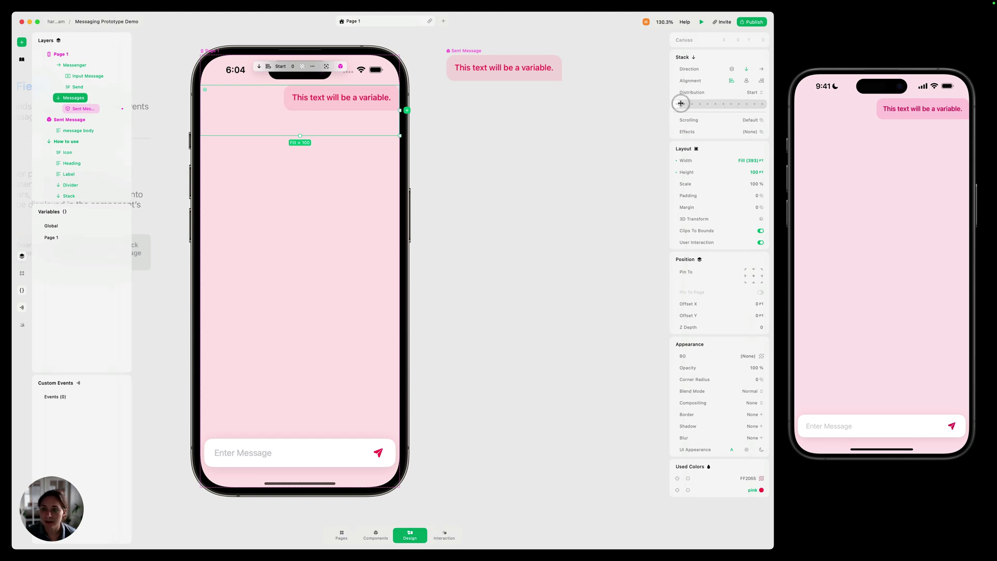
pyautogui.moveTo(683, 103); pyautogui.dragTo(715, 106)
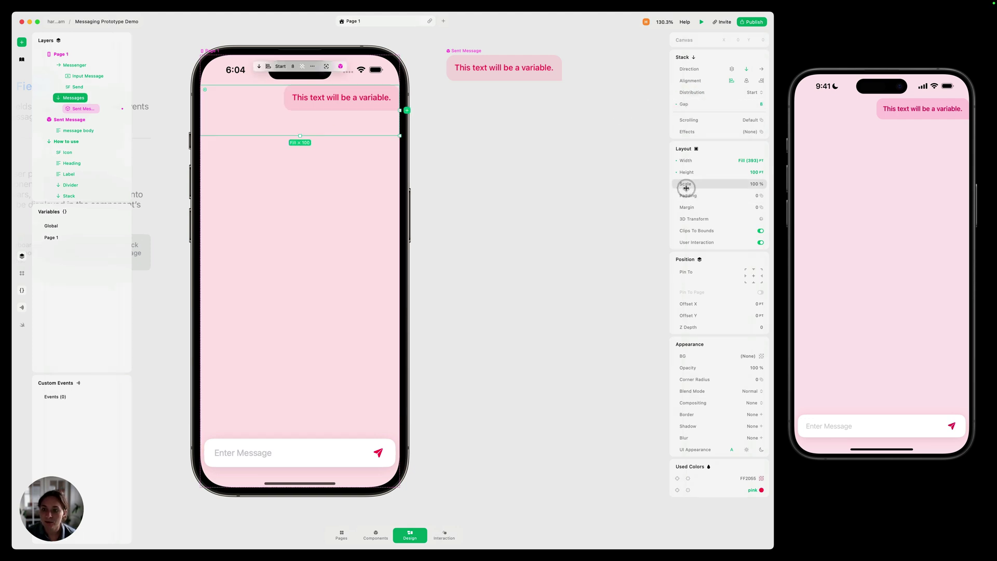
pyautogui.moveTo(686, 191); pyautogui.dragTo(720, 194)
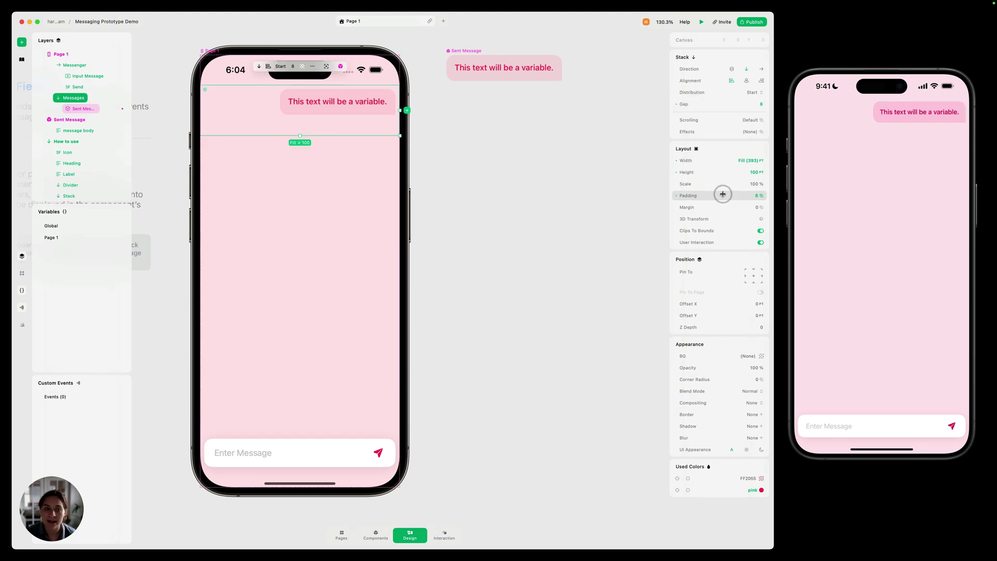
pyautogui.doubleClick(297, 136)
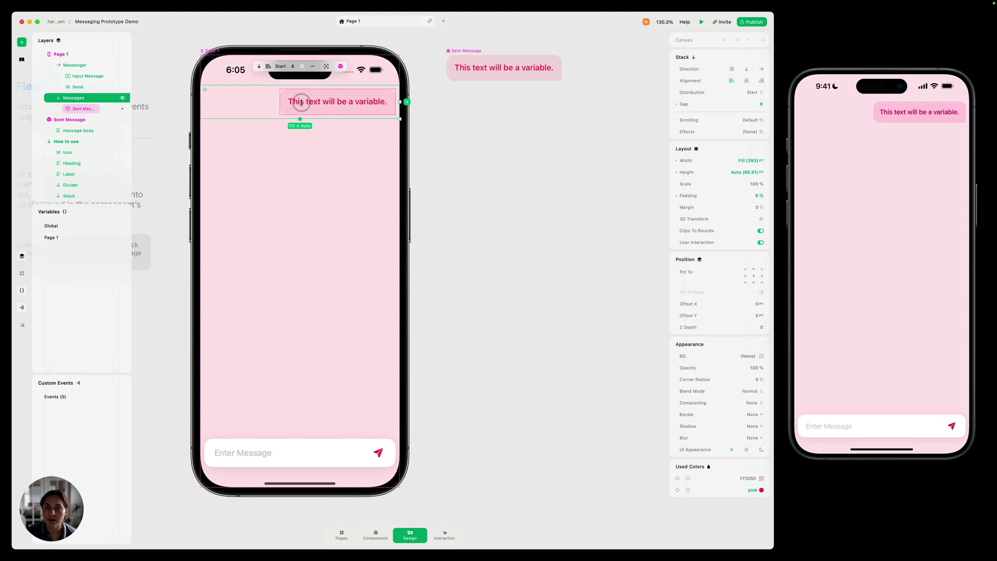
pyautogui.click(475, 240)
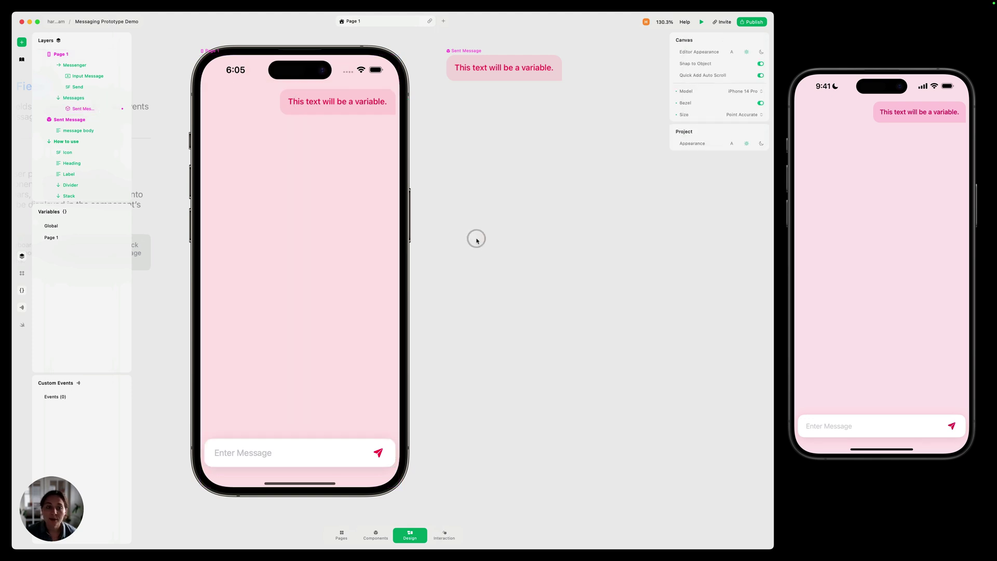
# Switch to interaction mode, and open and close Page 1's interaction view
pyautogui.scroll(-3, 476, 243)
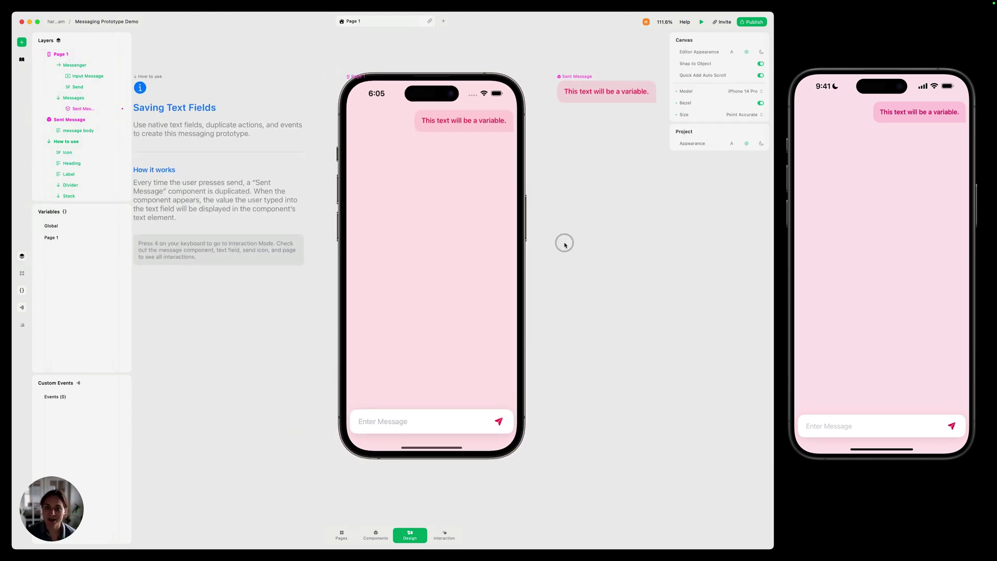
pyautogui.hscroll(2, 565, 243)
pyautogui.click(444, 534)
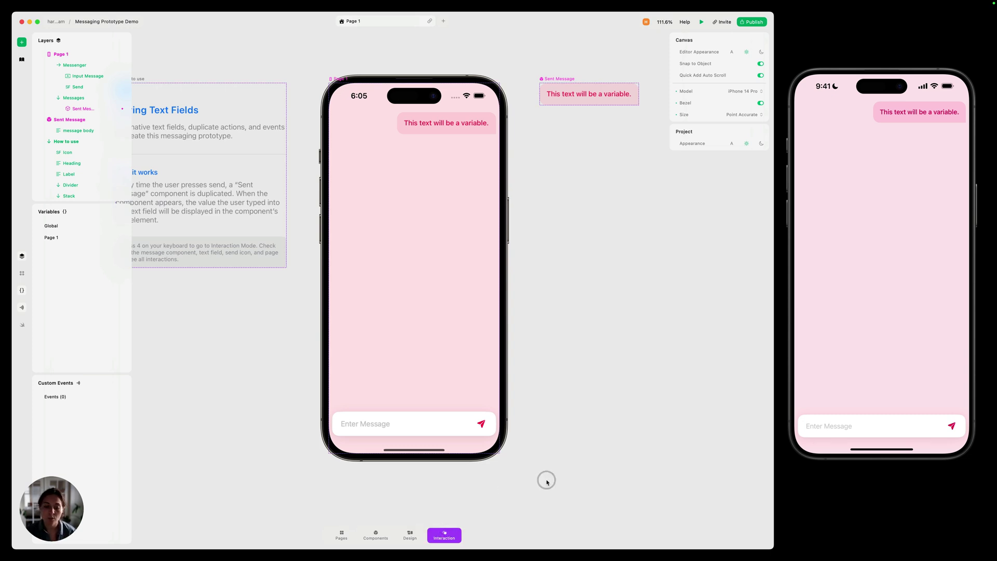
pyautogui.moveTo(490, 428)
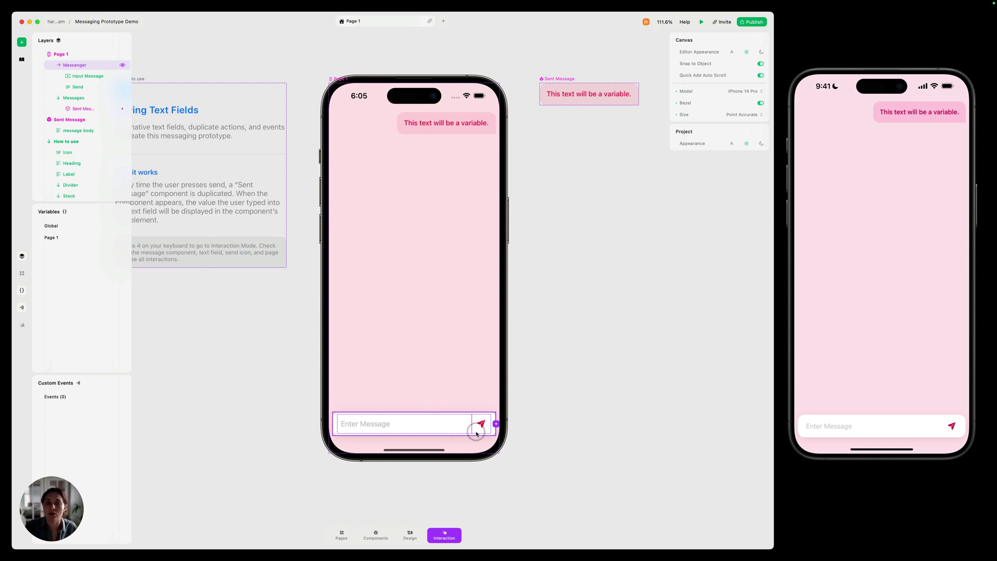
pyautogui.click(439, 311)
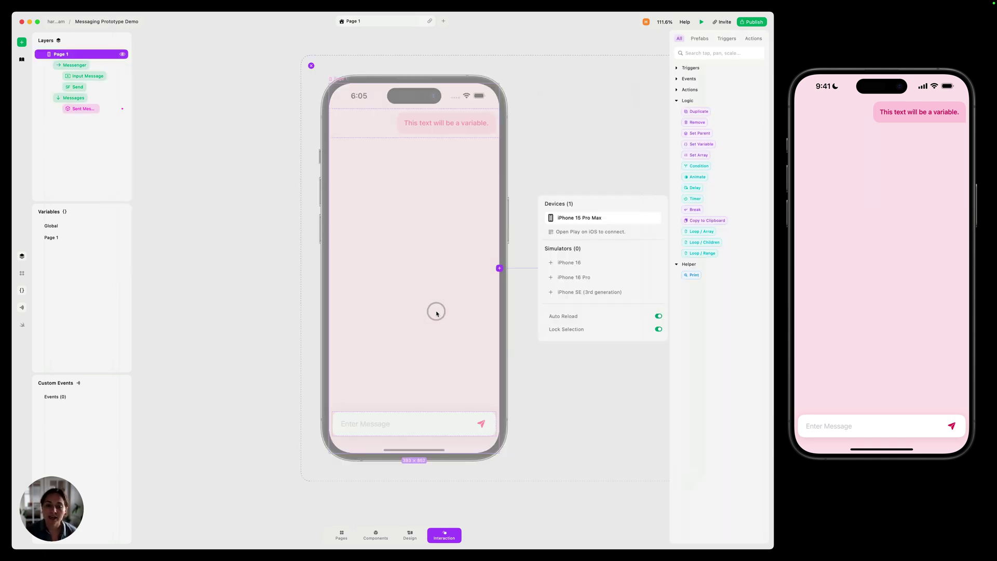
pyautogui.click(598, 108)
# Give the Send icon a Tap trigger followed by a Set Event action
pyautogui.moveTo(420, 227)
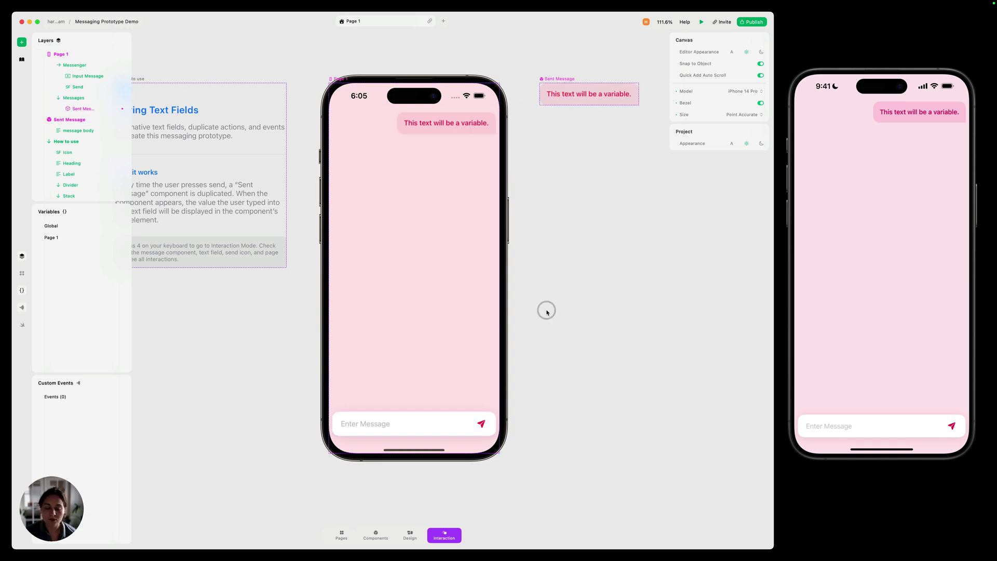
pyautogui.moveTo(477, 422)
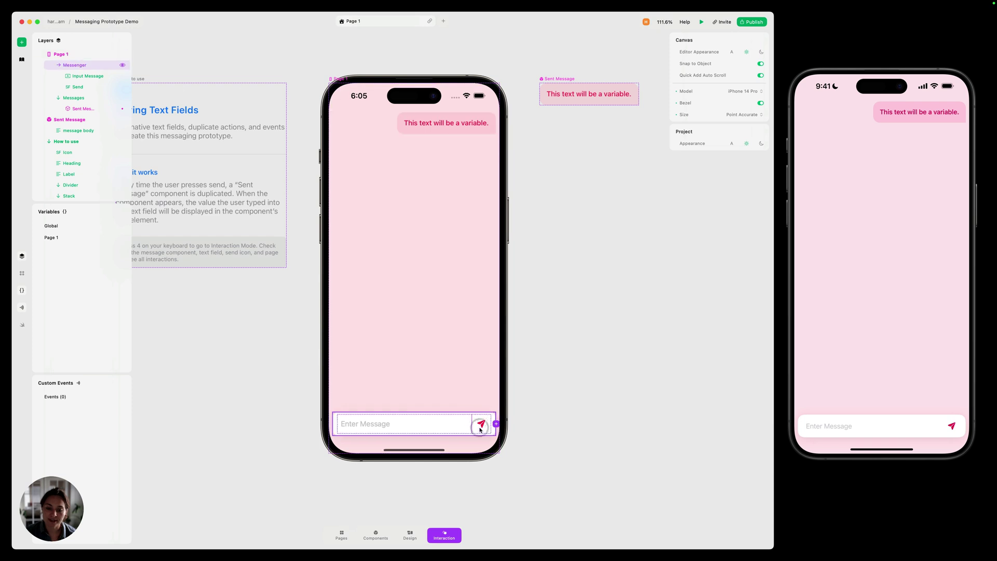
pyautogui.keyDown('super'); pyautogui.click(483, 424); pyautogui.keyUp('super')
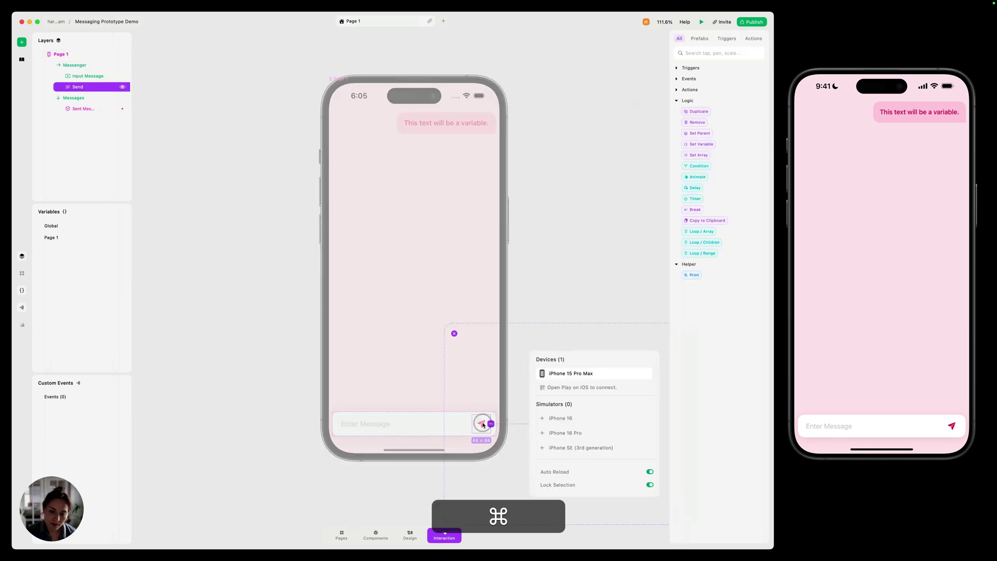
pyautogui.write('tap')
pyautogui.press('Return')
pyautogui.keyDown('super'); pyautogui.click(479, 270); pyautogui.keyUp('super')
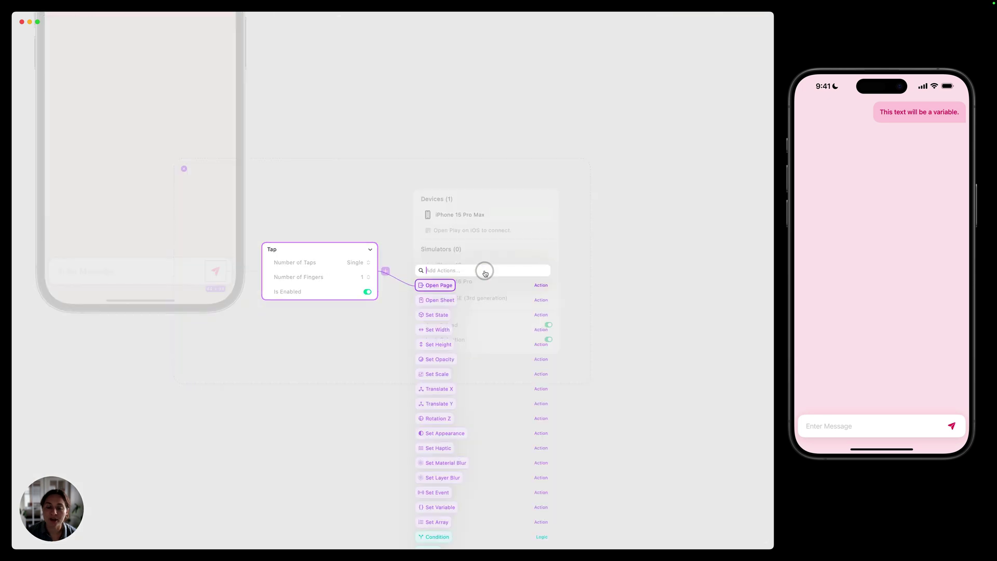
pyautogui.write('s')
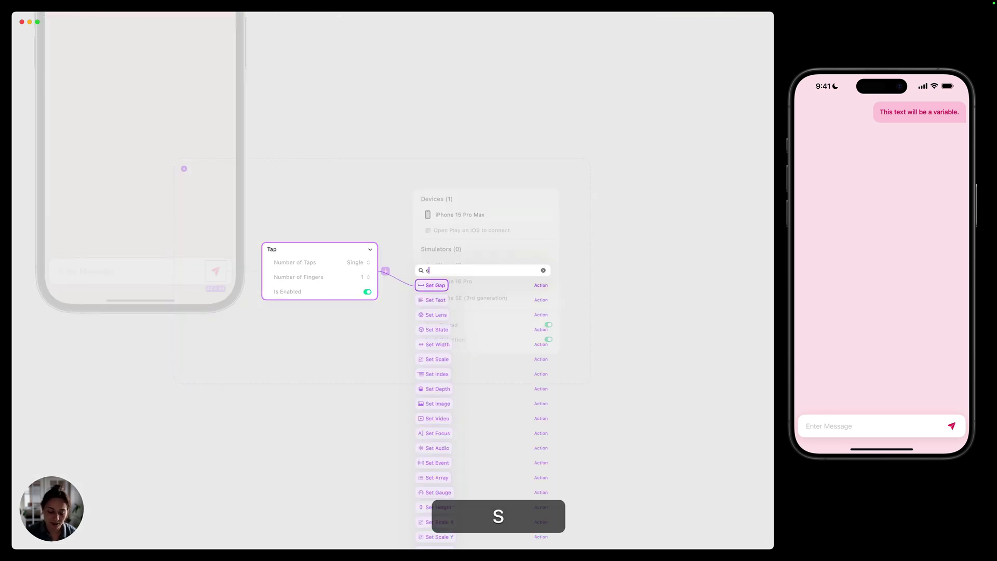
pyautogui.write('et ev')
pyautogui.press('Return')
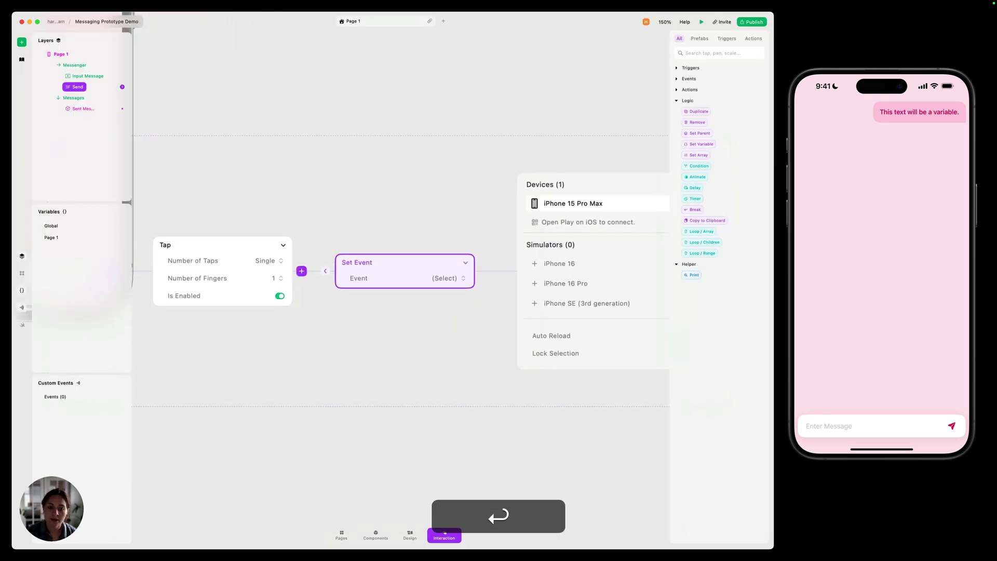
# Create a custom event named Send Message and assign it to the Send icon's Set Event action
pyautogui.click(439, 279)
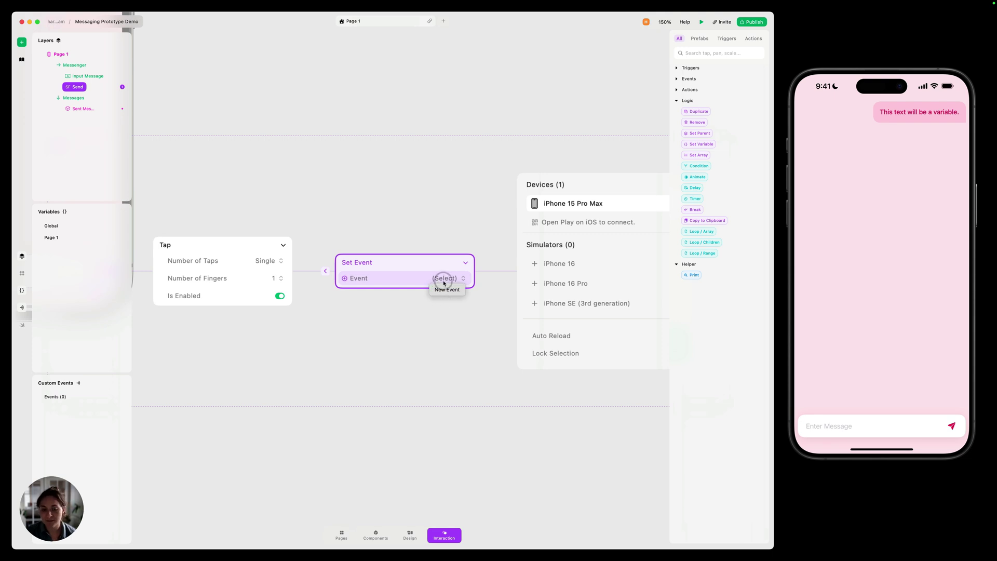
pyautogui.click(75, 413)
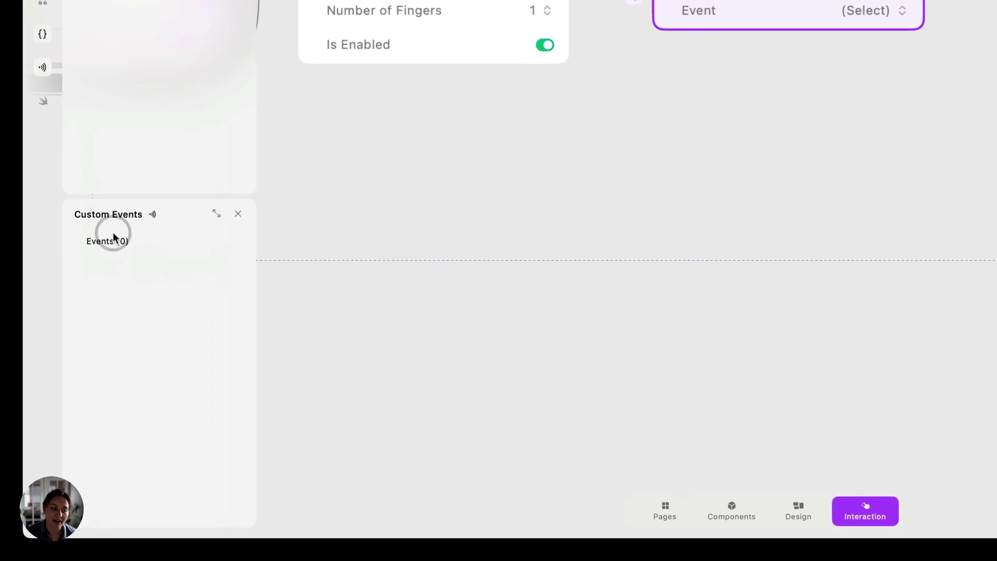
pyautogui.click(123, 397)
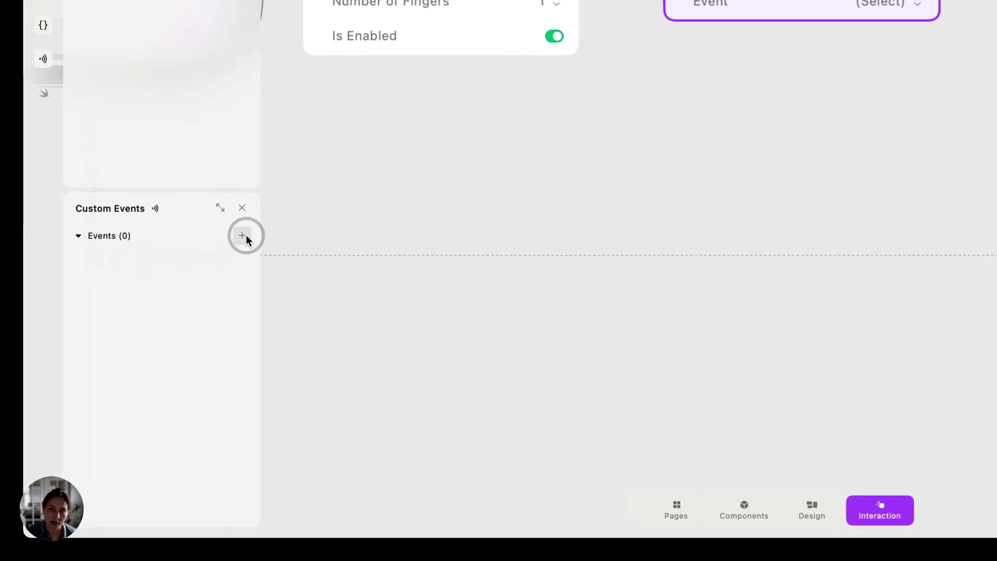
pyautogui.write('Send Message')
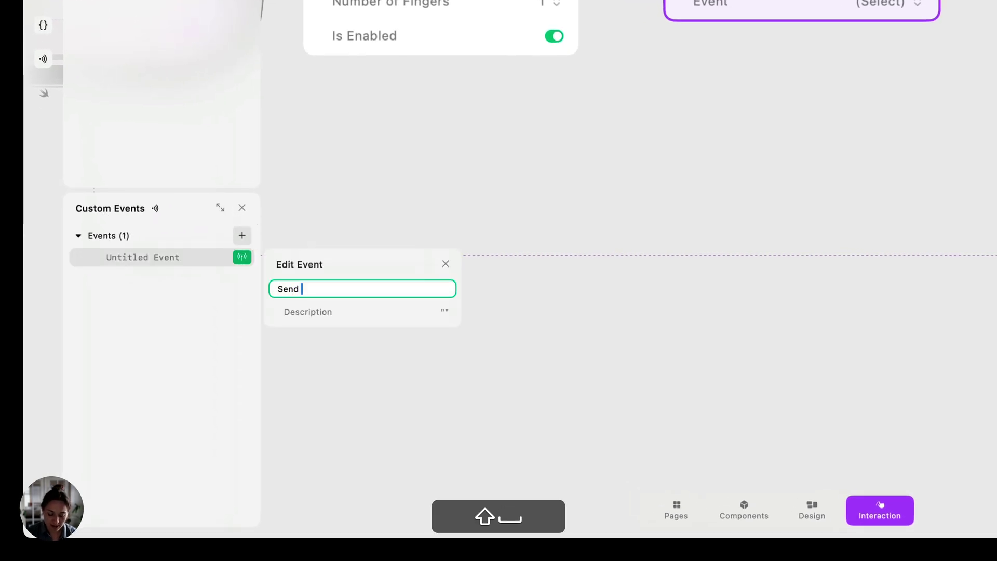
pyautogui.press('Return')
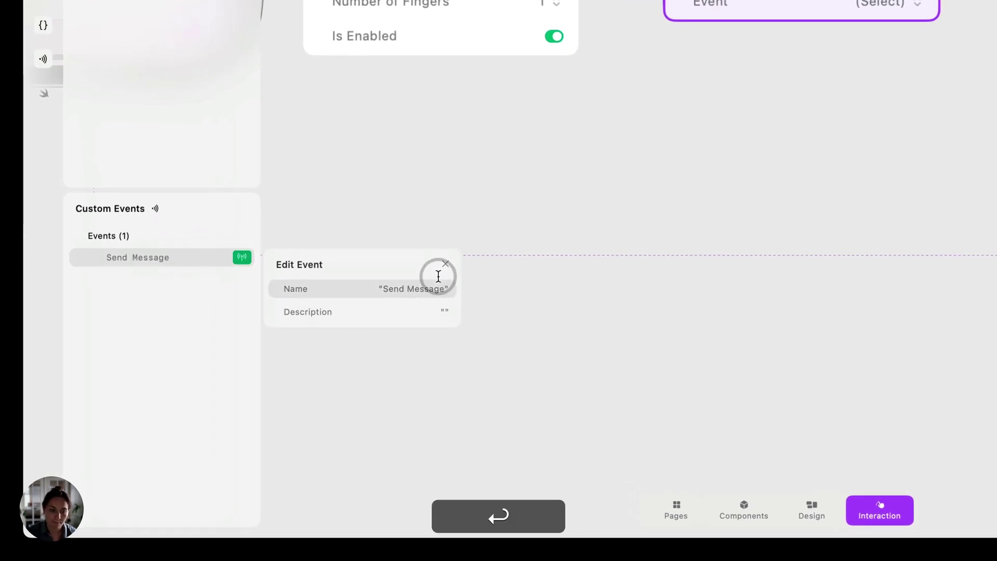
pyautogui.click(446, 264)
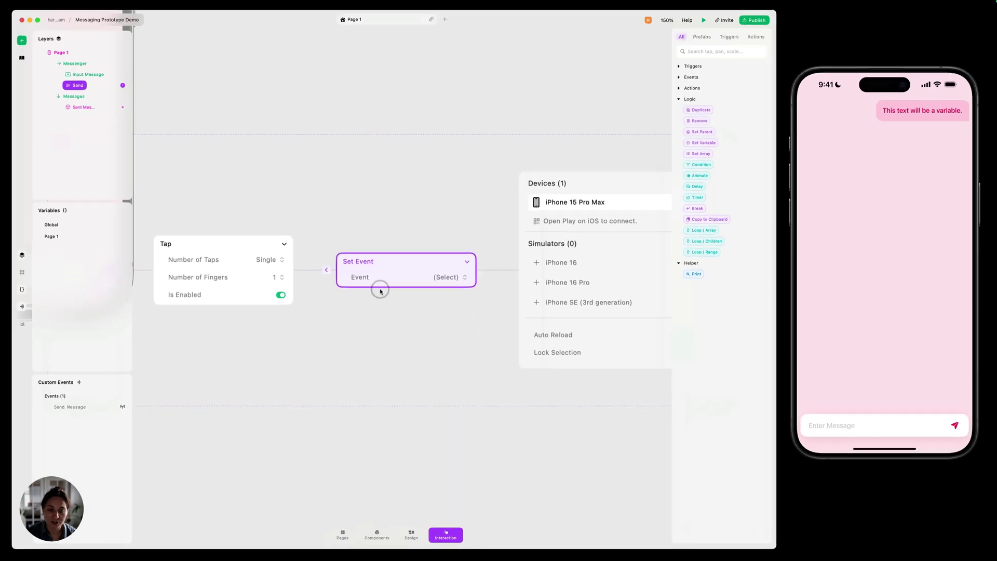
pyautogui.click(448, 277)
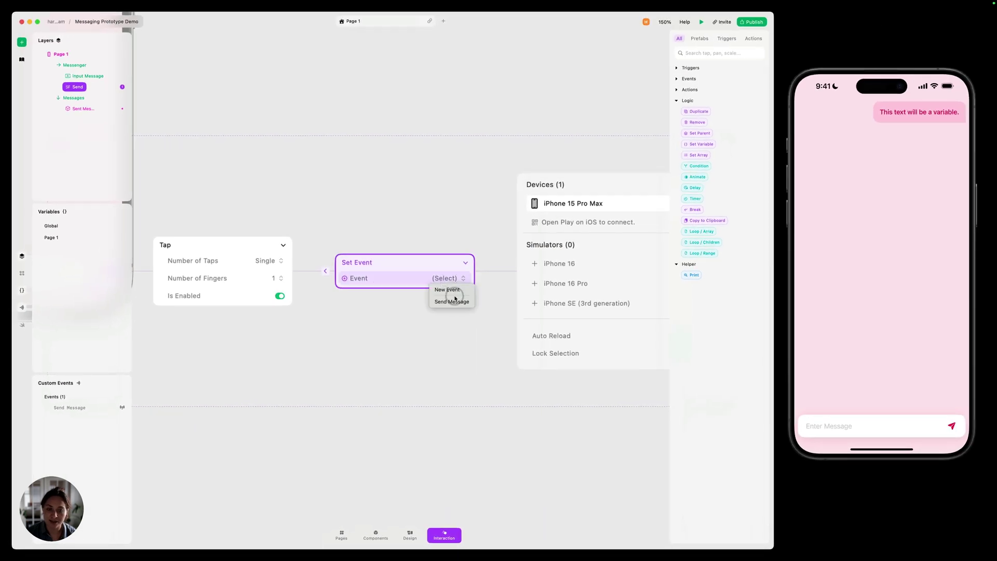
pyautogui.click(452, 295)
# Add a custom Event trigger to Page 1 that responds to the Send Message event
pyautogui.scroll(-5, 456, 305)
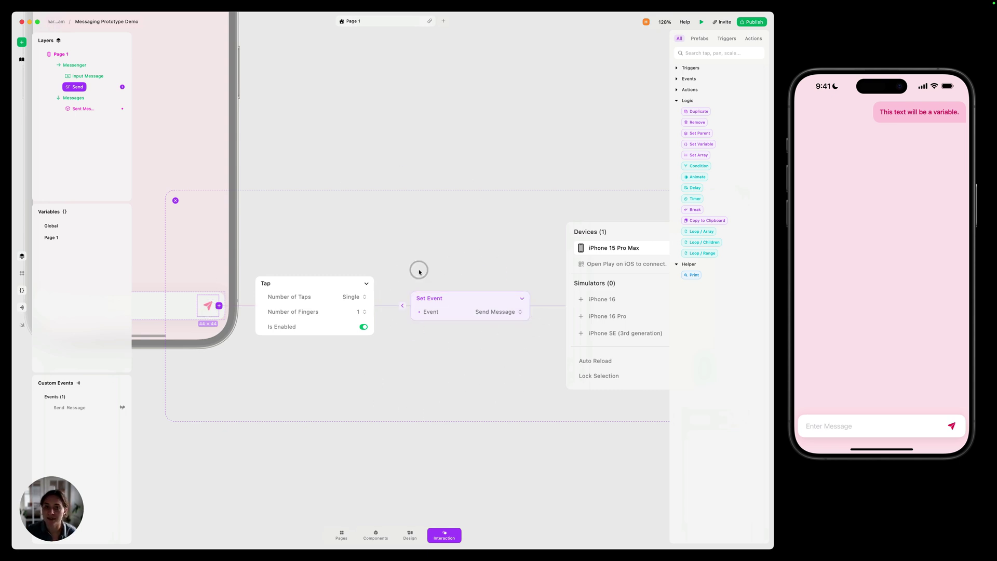
pyautogui.scroll(-2, 358, 367)
pyautogui.click(401, 193)
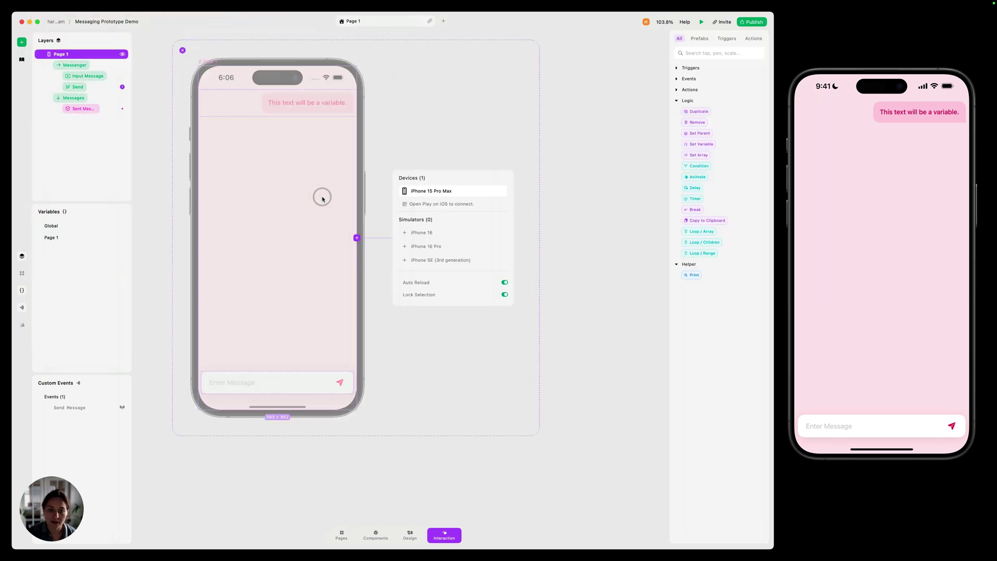
pyautogui.click(357, 238)
pyautogui.write('eve')
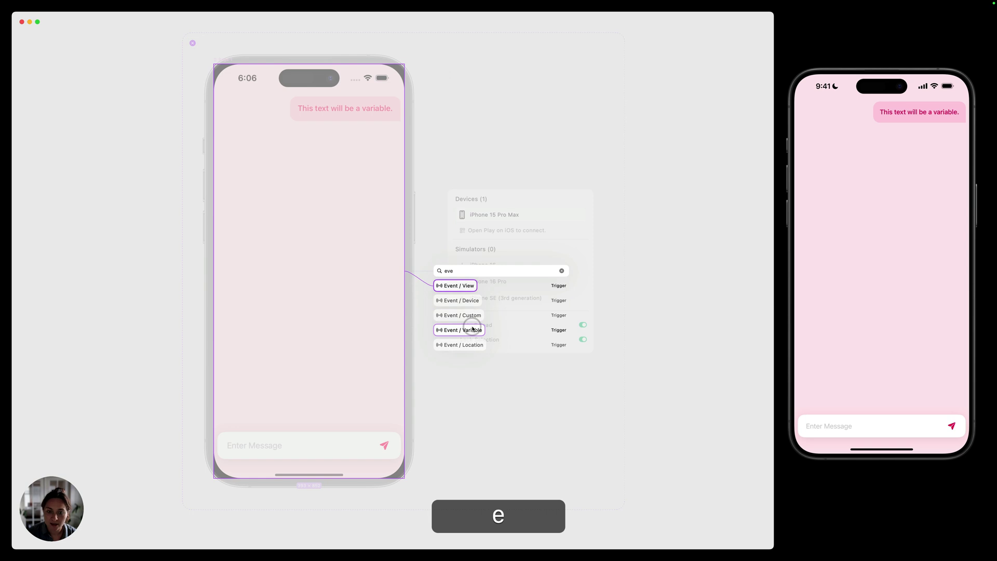
pyautogui.click(460, 329)
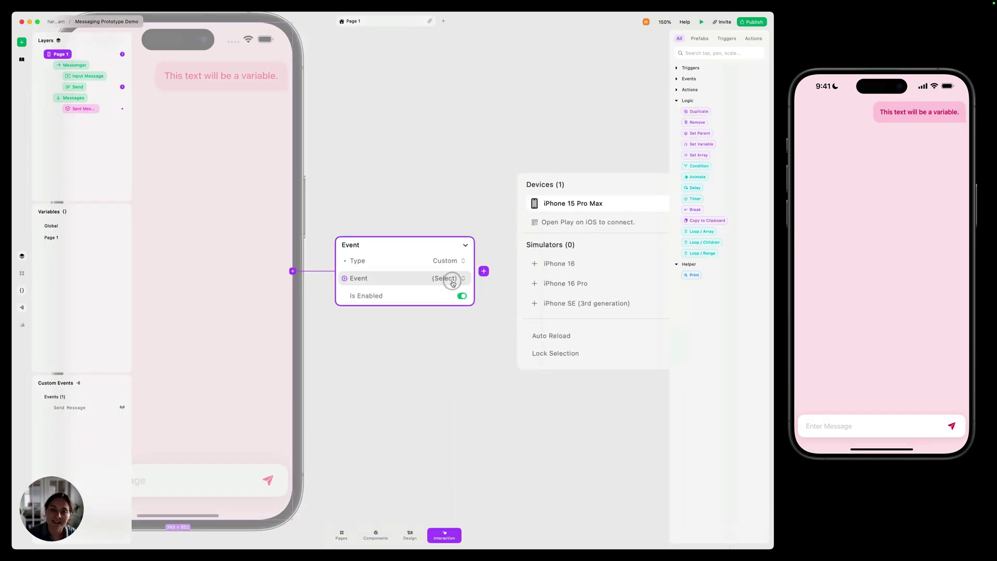
pyautogui.click(452, 282)
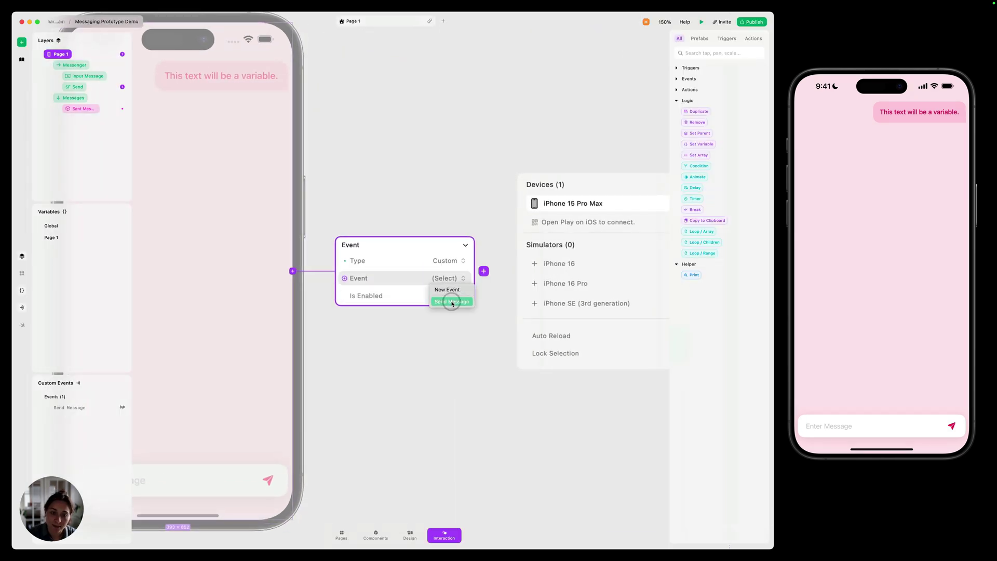
pyautogui.click(452, 303)
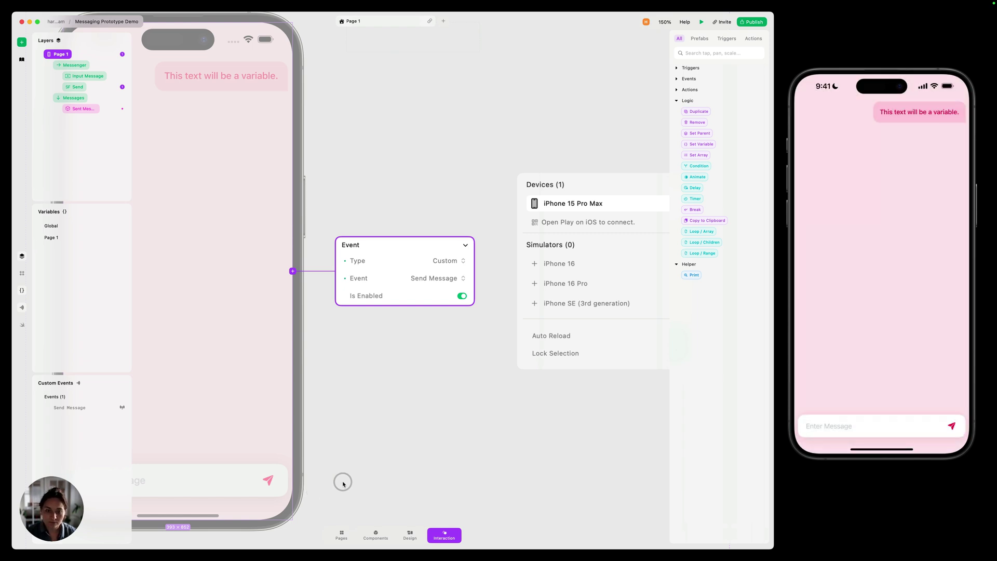
# Add a Set Variable action after Page 1's Send Message event trigger
pyautogui.click(481, 272)
pyautogui.write('set va')
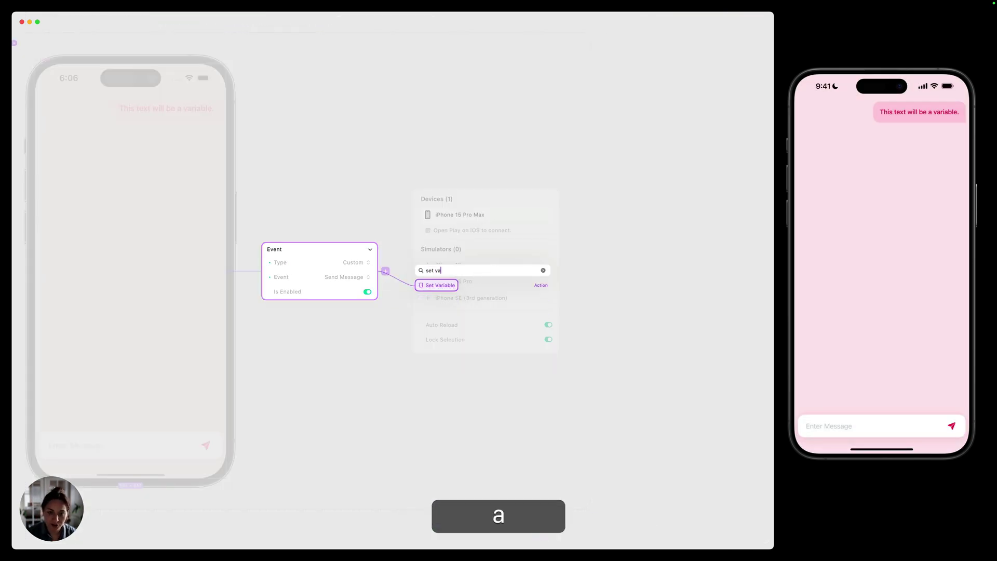
pyautogui.press('Return')
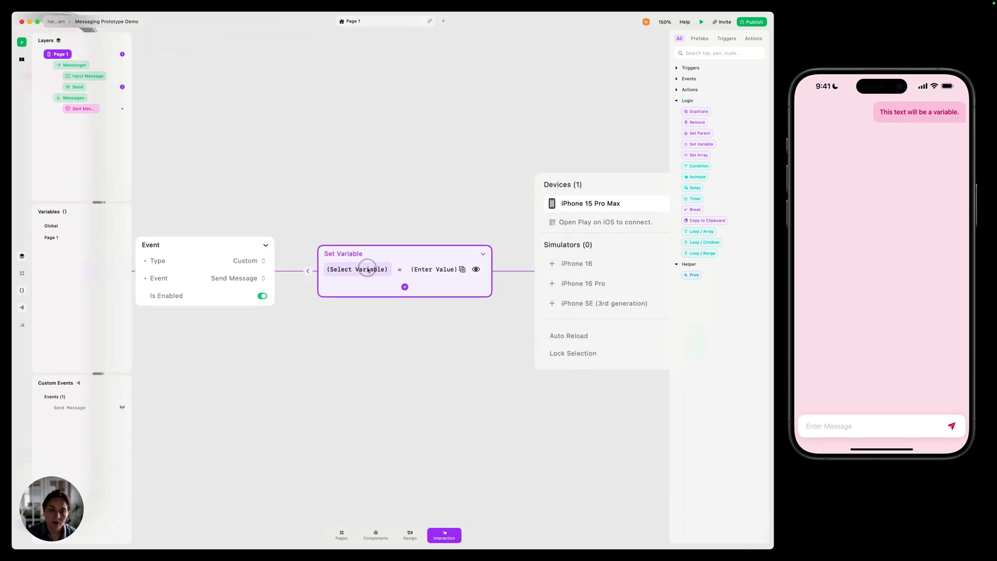
pyautogui.moveTo(366, 269)
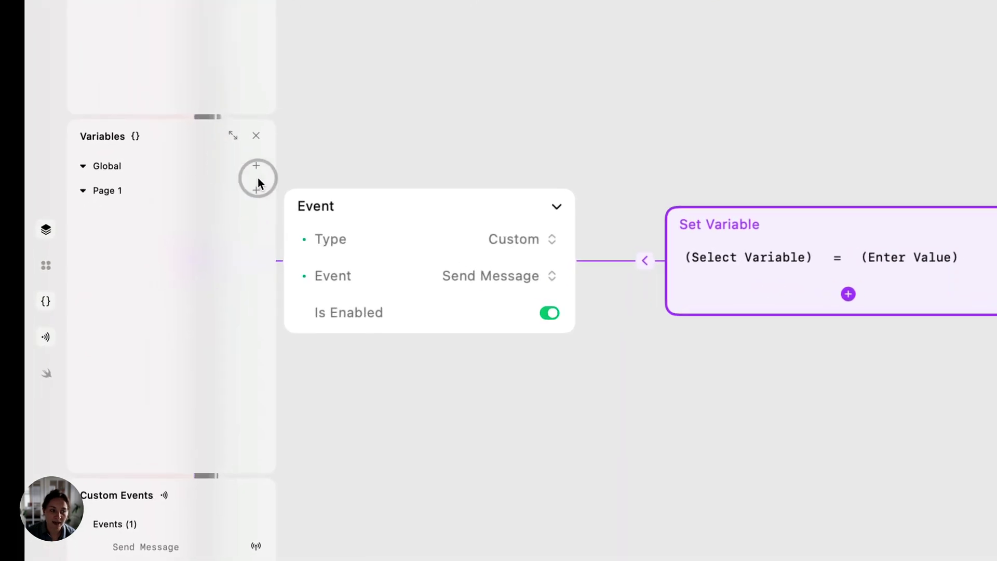
# Create a global String variable named newMessage with the value Hello!
pyautogui.click(256, 165)
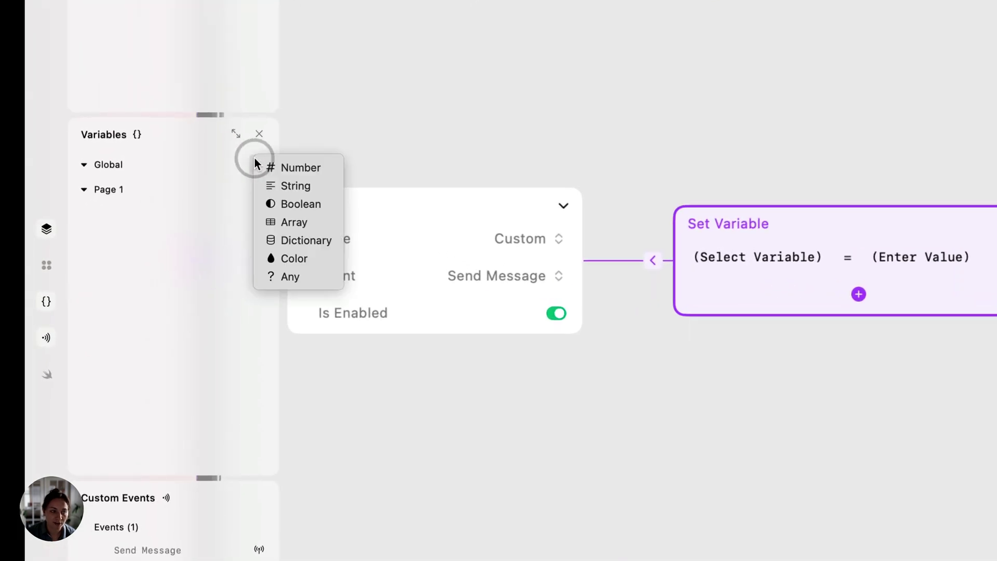
pyautogui.click(290, 186)
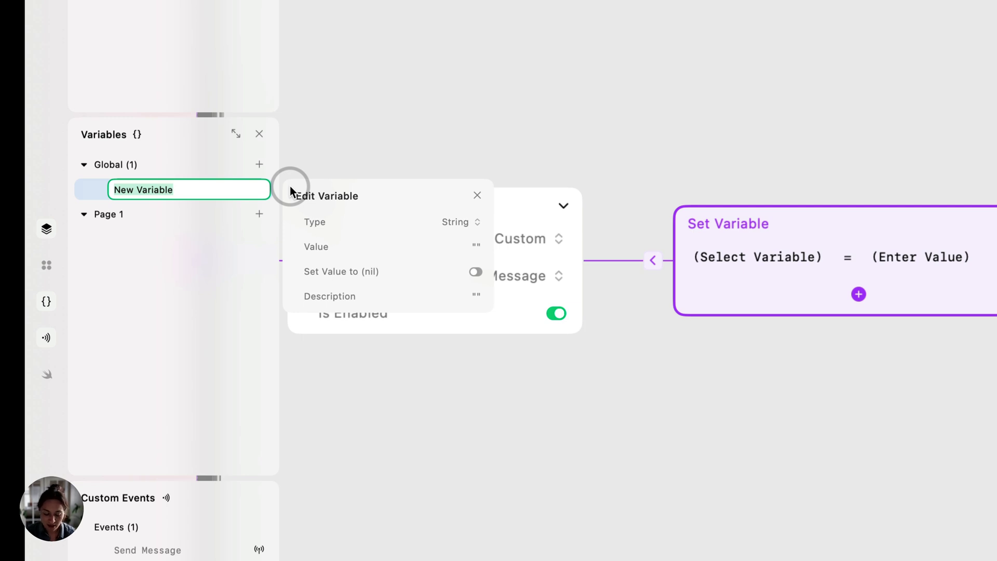
pyautogui.write('newMessage')
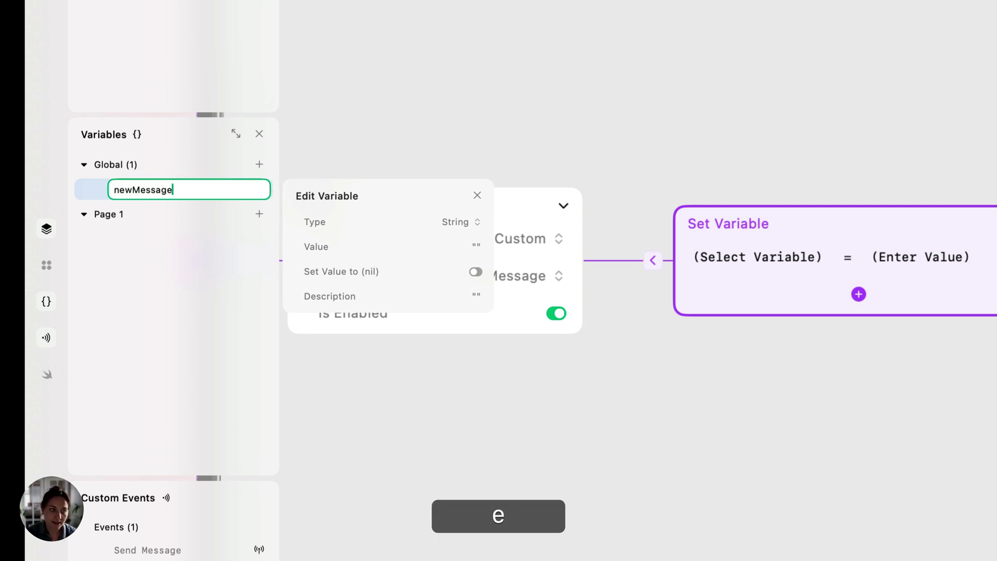
pyautogui.press('Return')
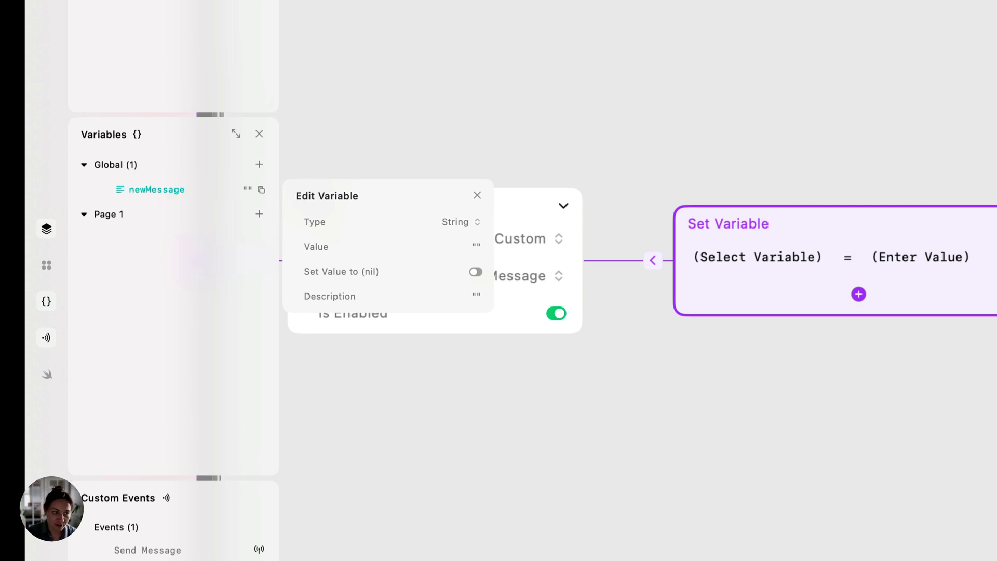
pyautogui.click(151, 190)
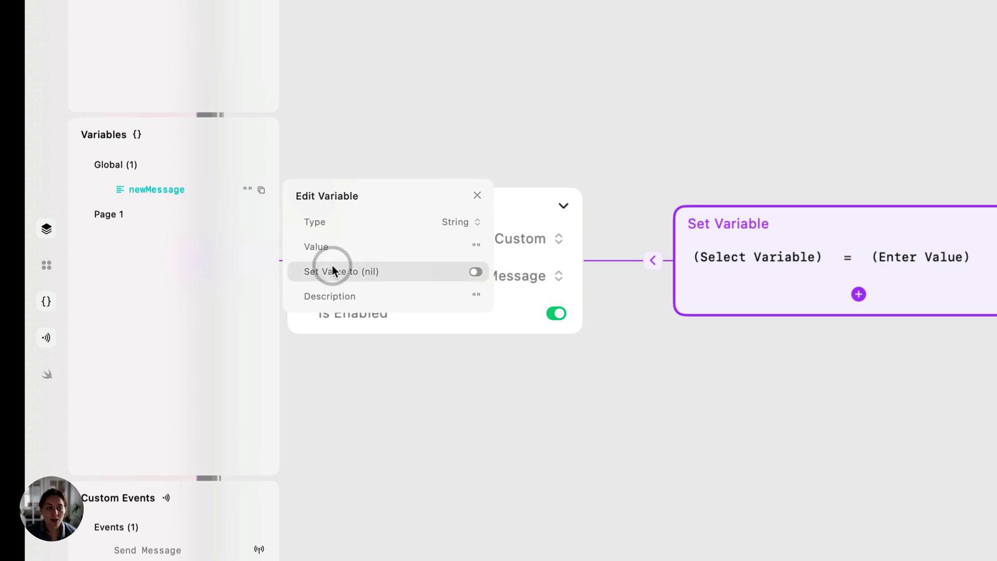
pyautogui.click(403, 250)
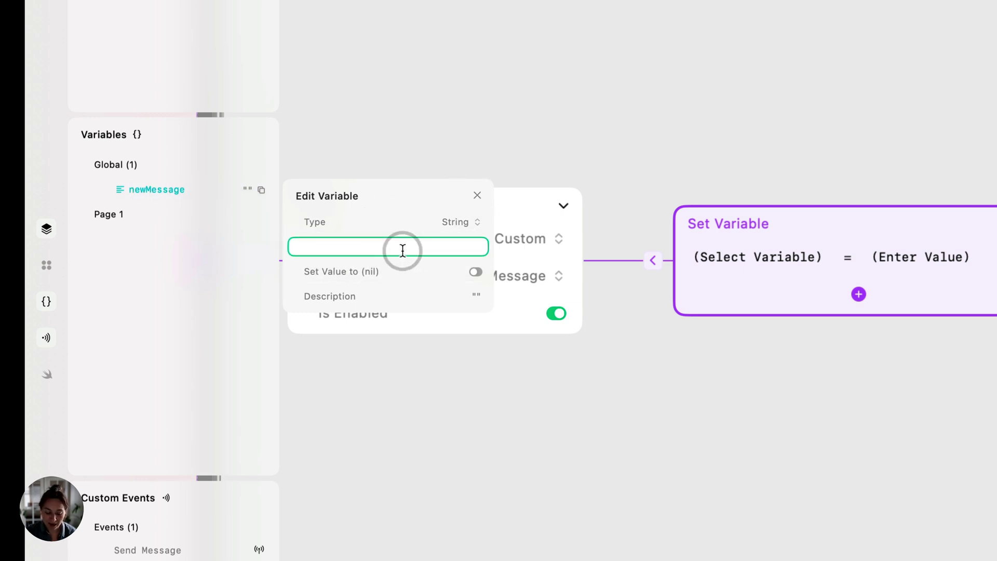
pyautogui.write('Hello!')
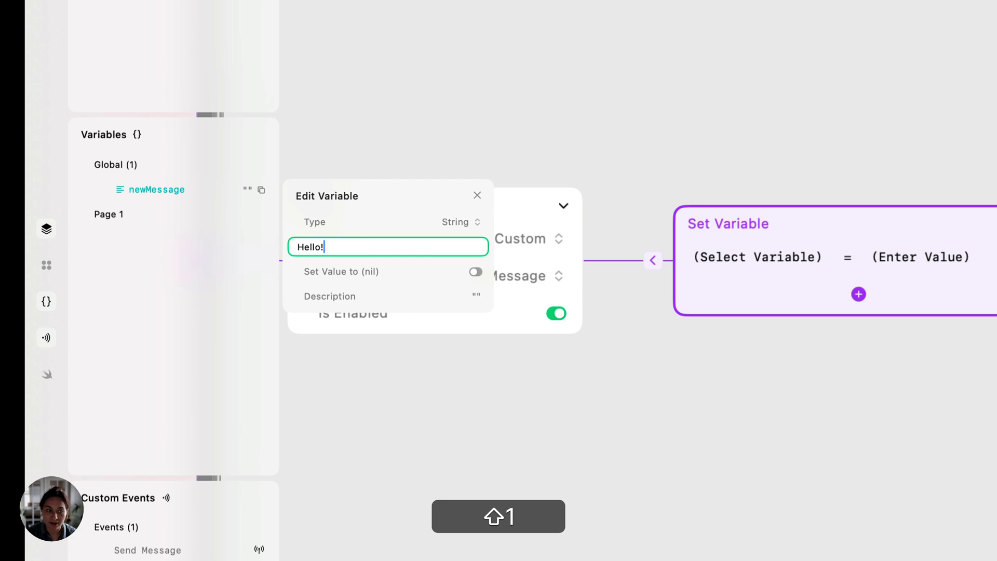
pyautogui.press('Return')
pyautogui.click(477, 196)
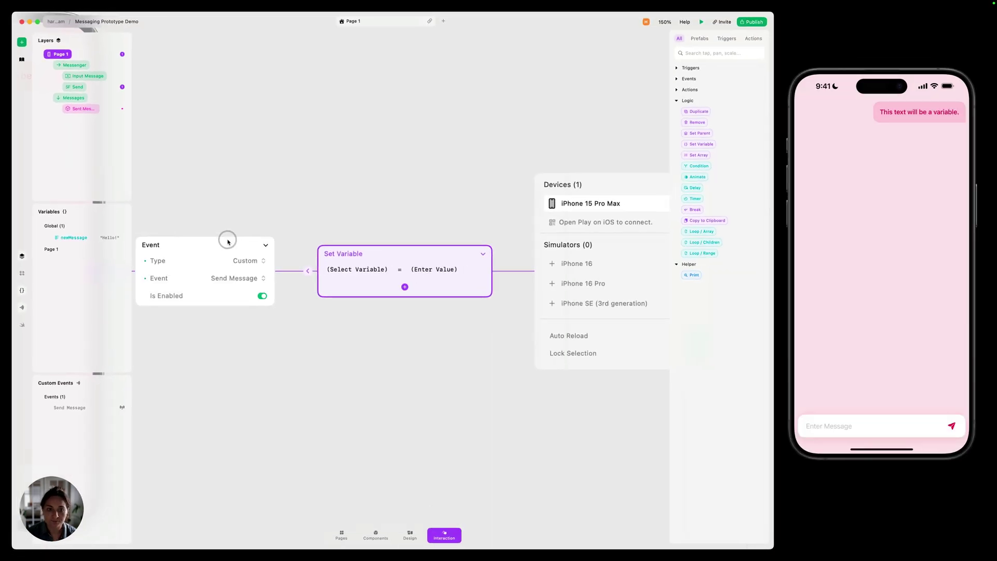
# Configure the Set Variable action after the Send Message event to set newMessage to InputMessage.value
pyautogui.click(368, 270)
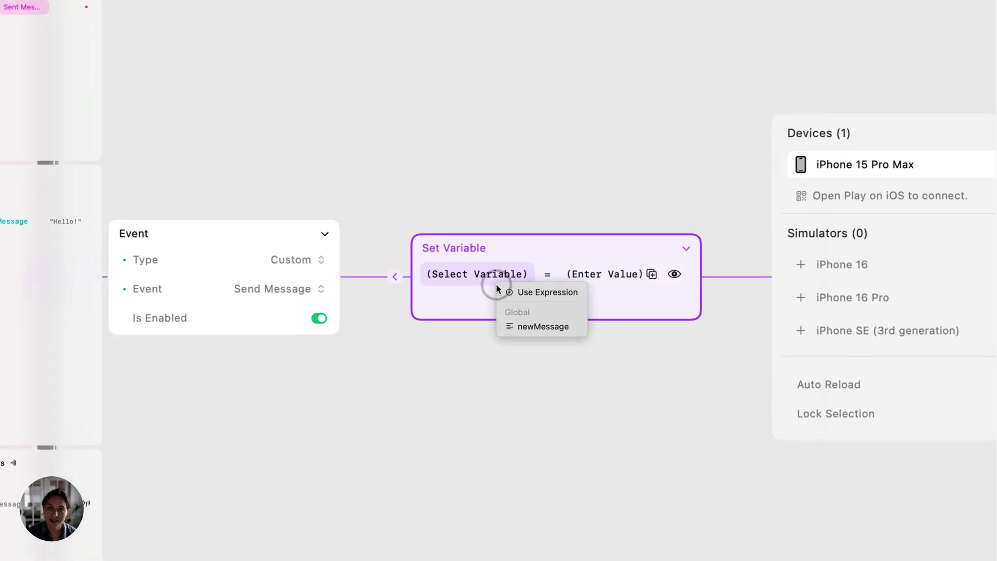
pyautogui.click(530, 325)
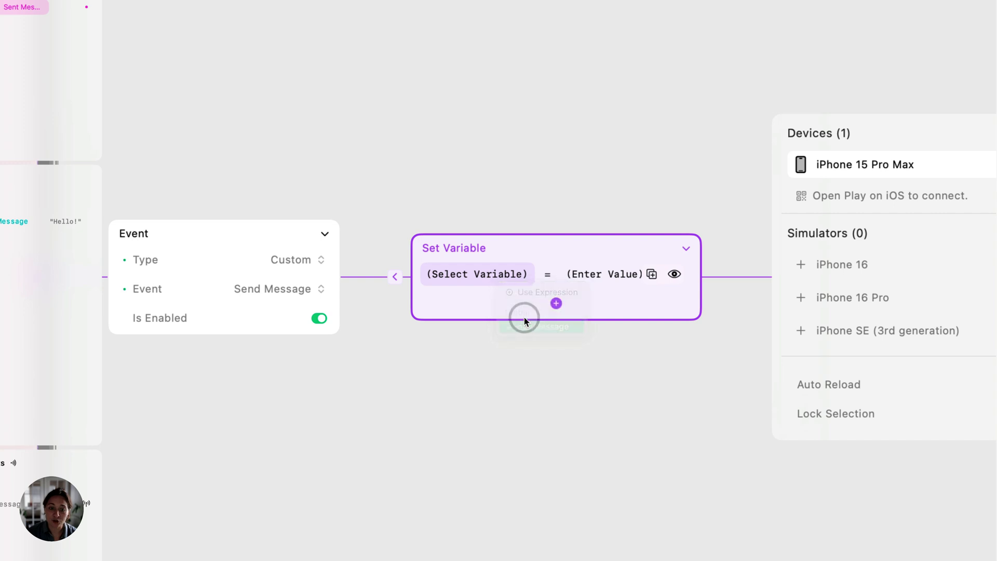
pyautogui.click(534, 278)
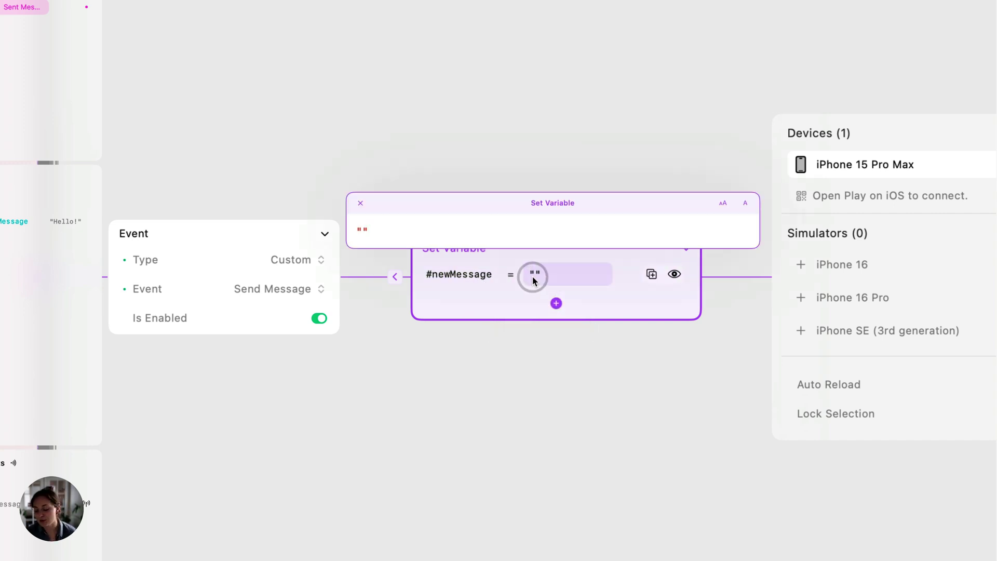
pyautogui.press('BackSpace')
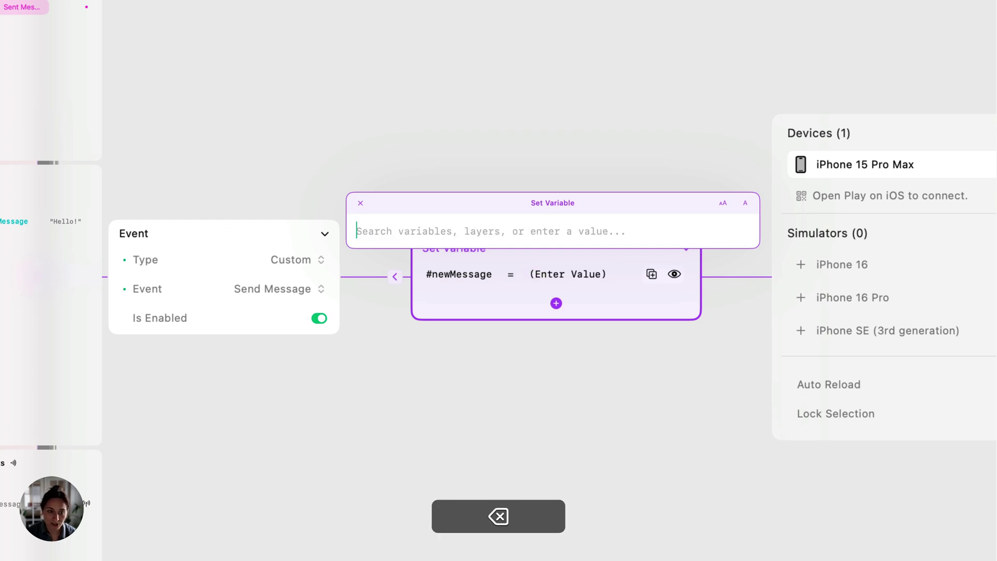
pyautogui.write('text')
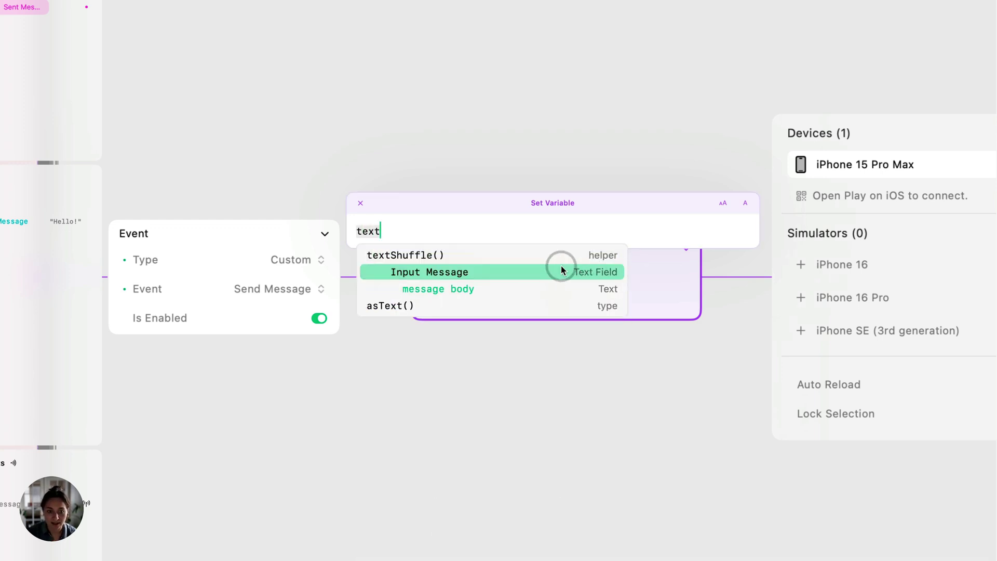
pyautogui.click(470, 273)
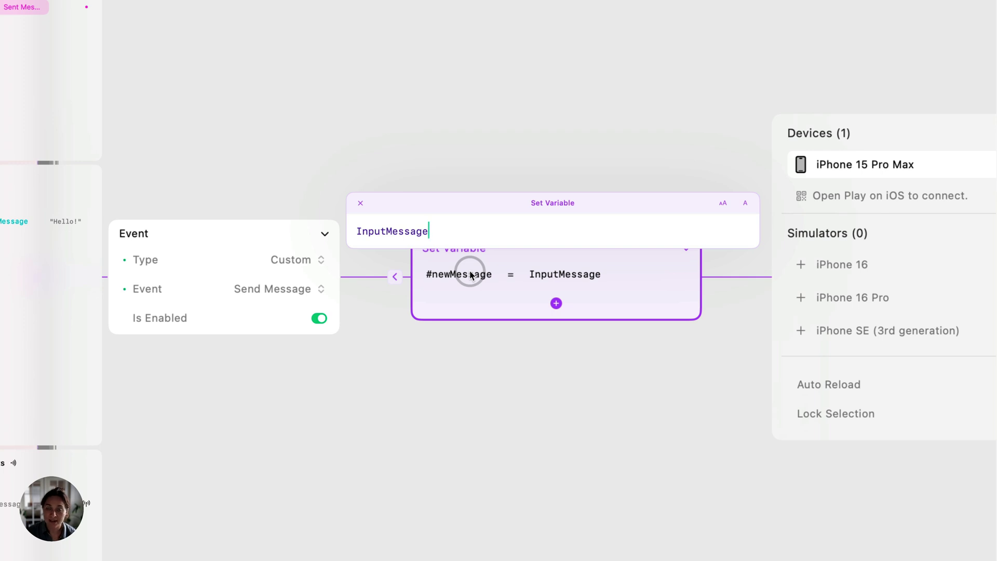
pyautogui.write('.')
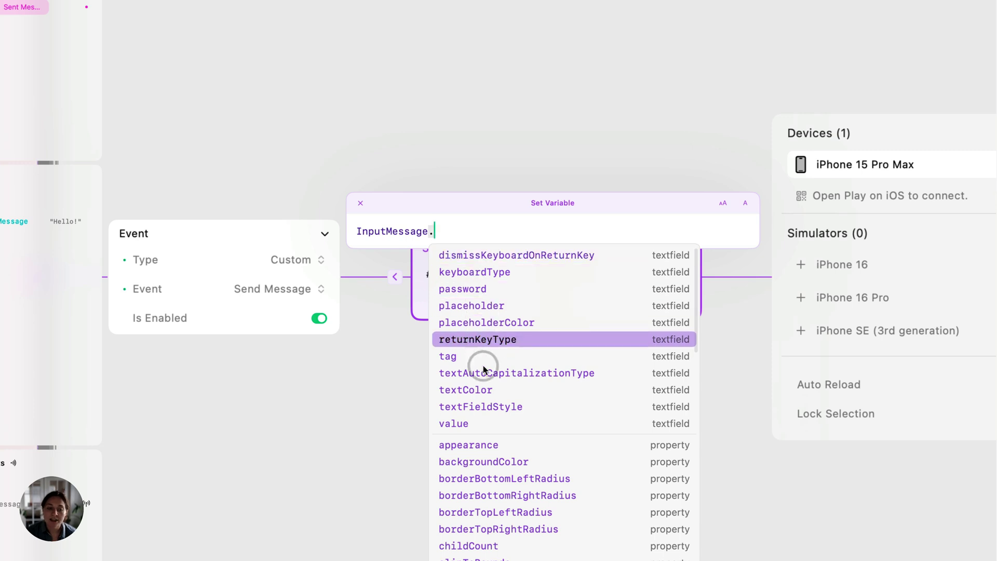
pyautogui.click(482, 423)
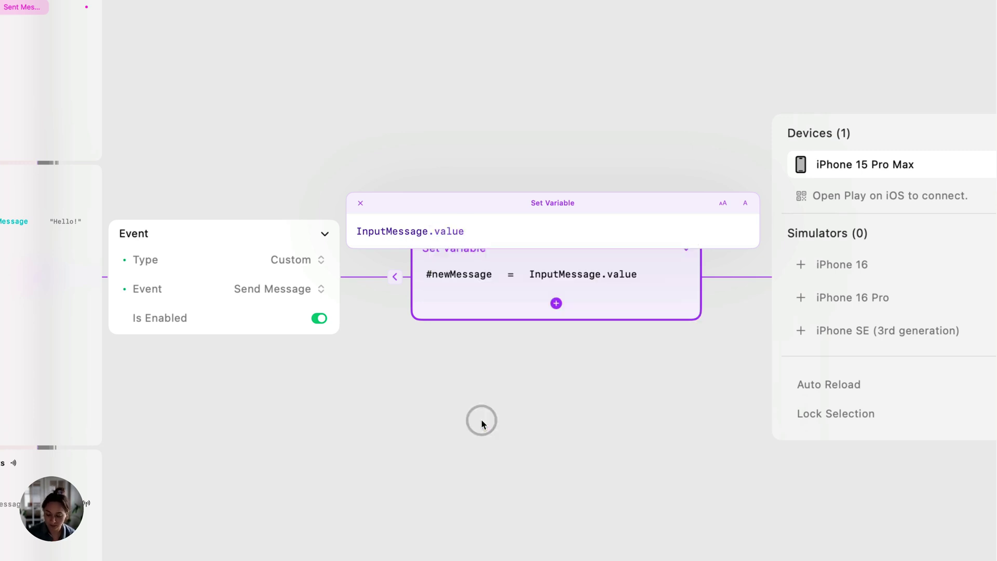
pyautogui.press('Return')
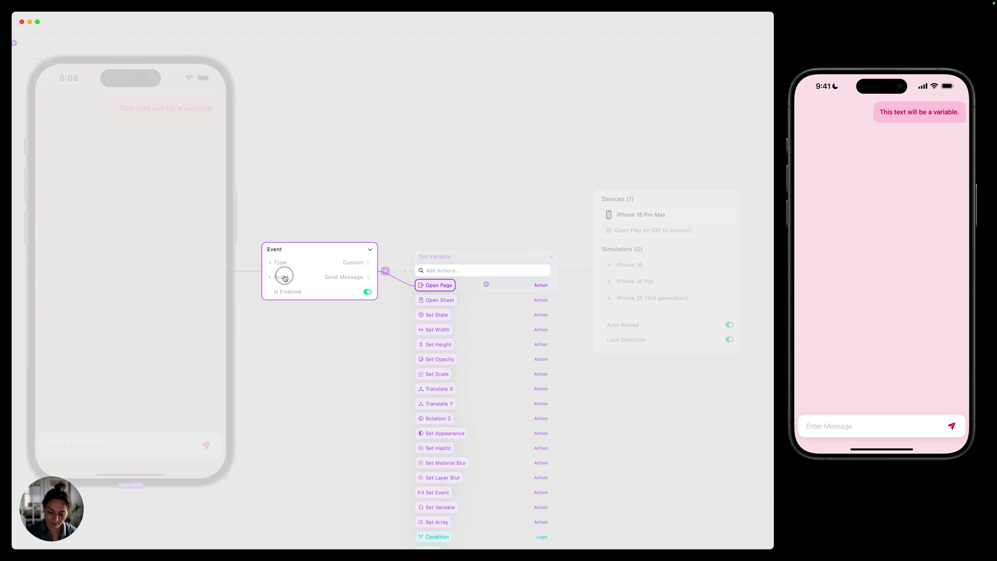
# Add a Duplicate action to the Send Message event trigger with Sent Message as its target
pyautogui.write('dup')
pyautogui.press('Return')
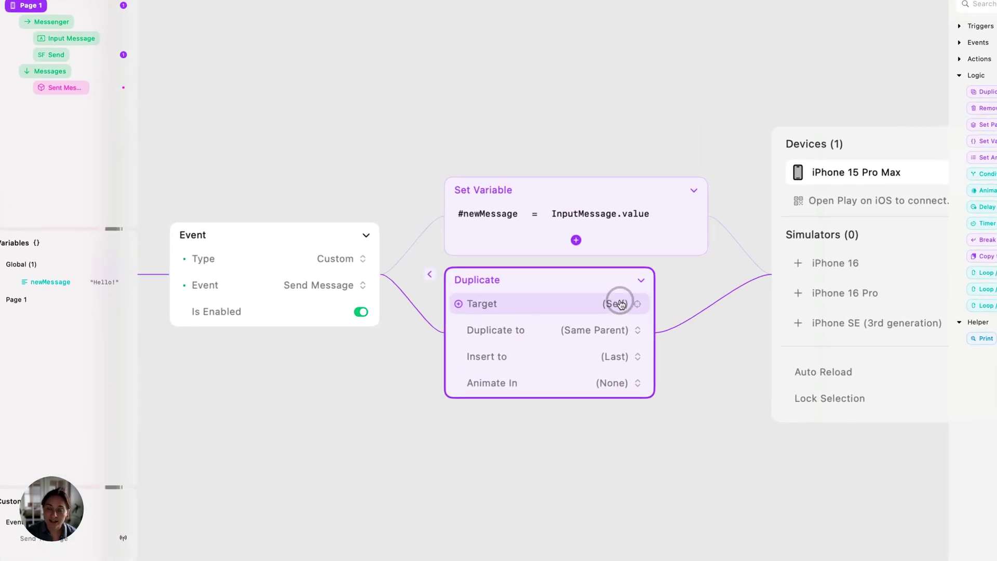
pyautogui.click(622, 305)
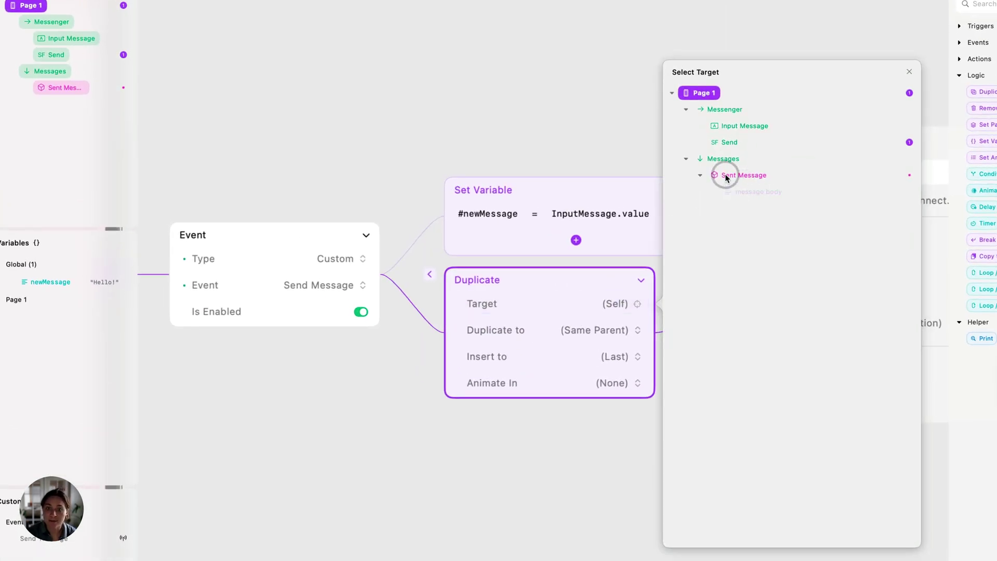
pyautogui.click(754, 177)
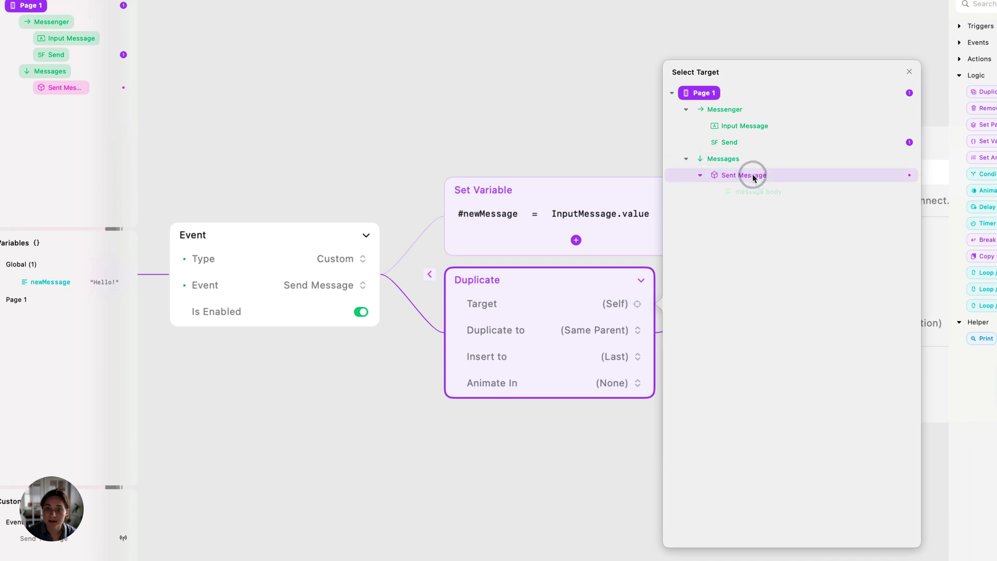
# Configure the Duplicate action to duplicate to the same parent, insert last, and animate in with Scale & Fade
pyautogui.click(609, 335)
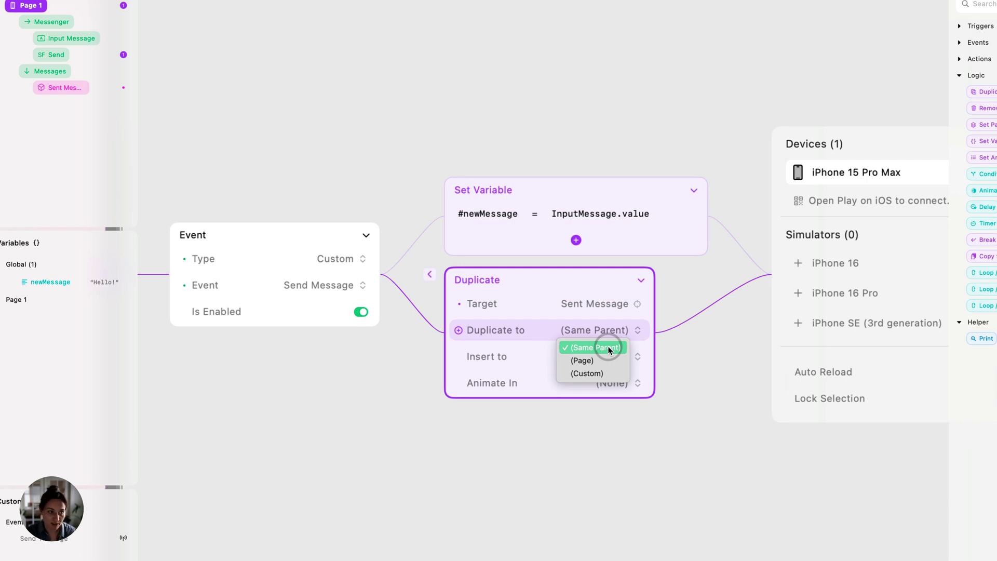
pyautogui.click(609, 348)
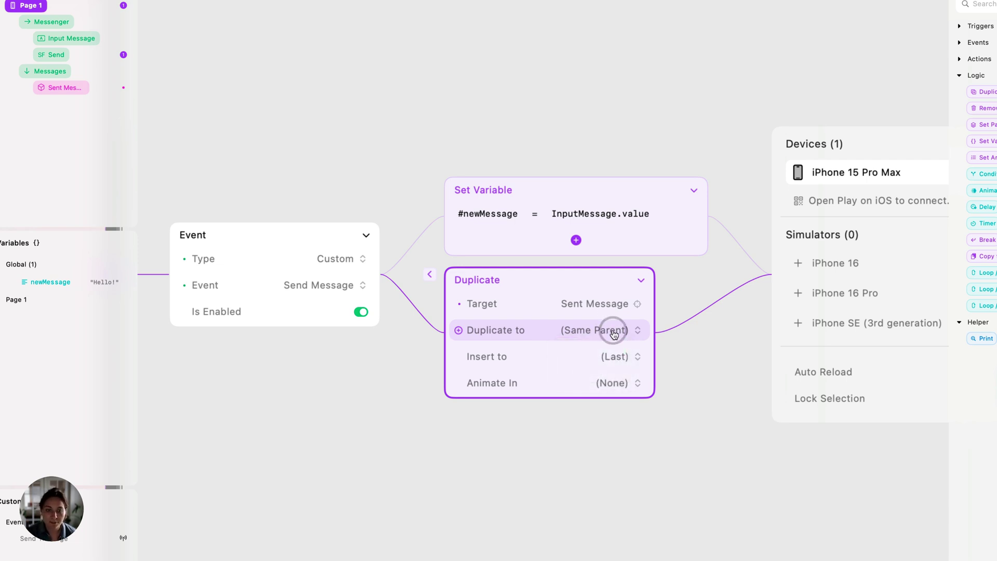
pyautogui.click(621, 361)
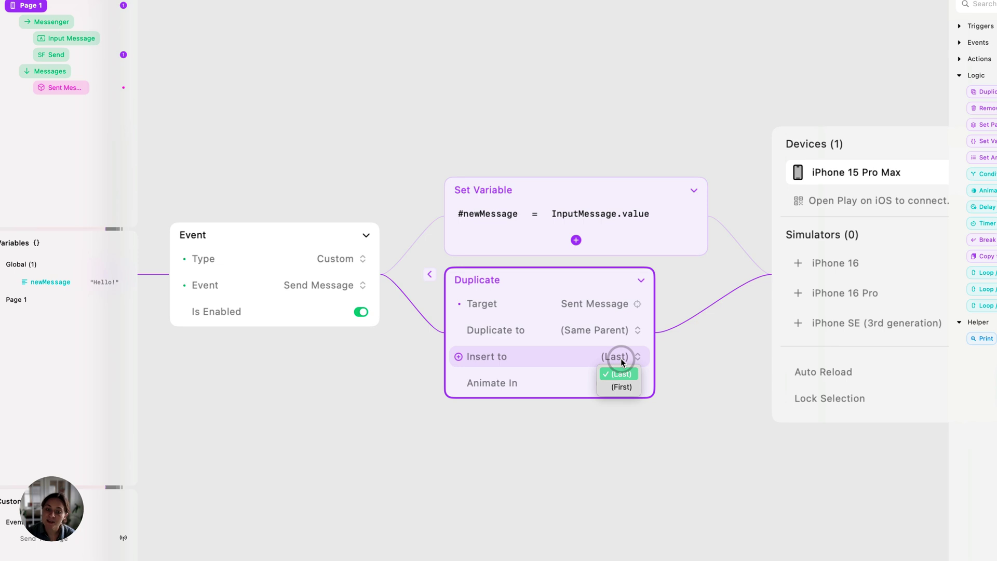
pyautogui.click(624, 387)
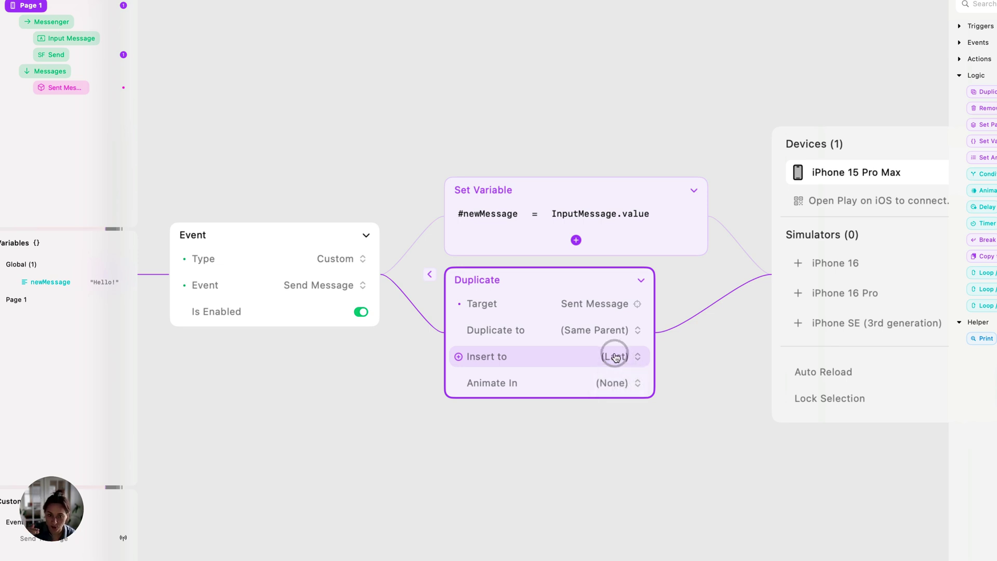
pyautogui.click(620, 383)
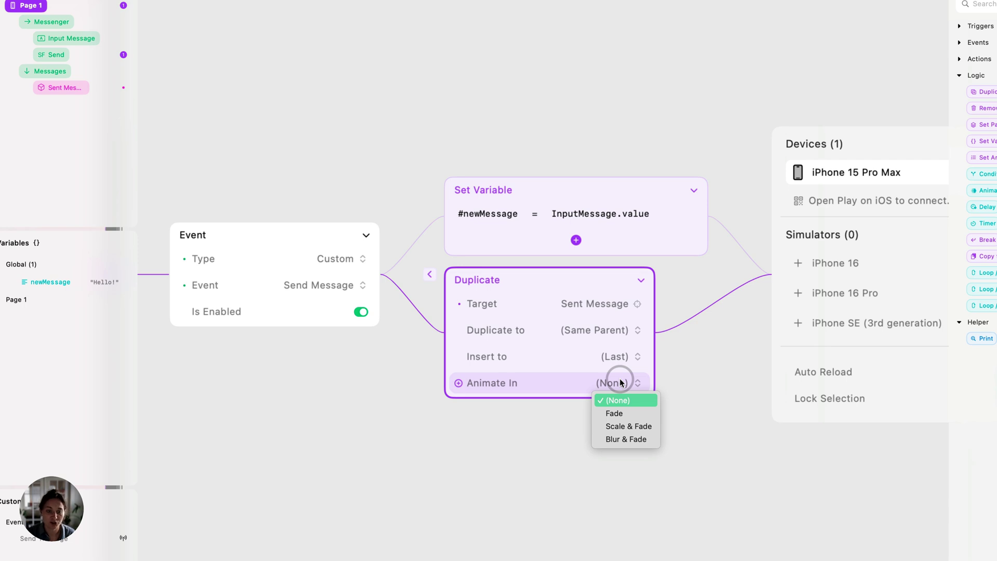
pyautogui.click(623, 430)
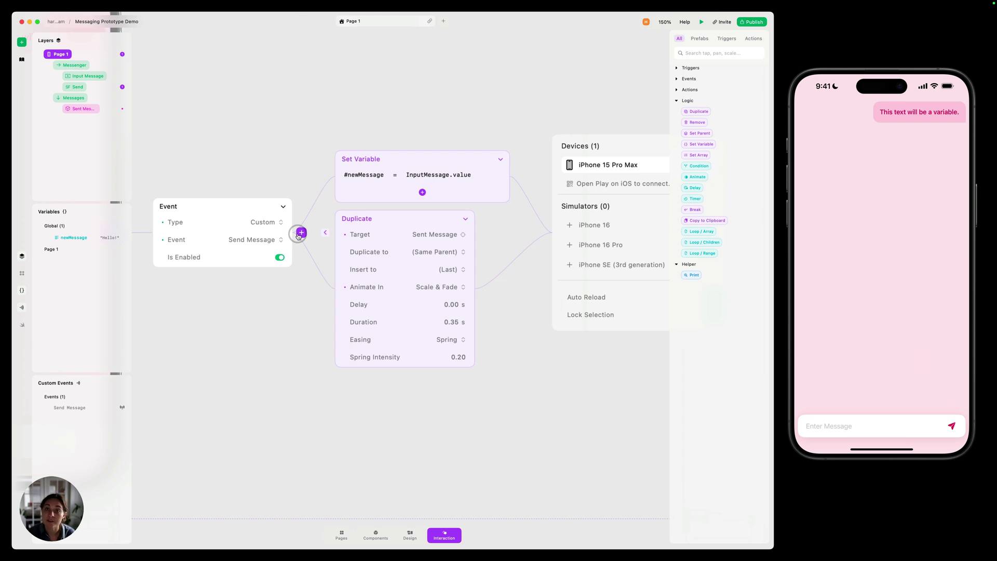
# Duplicate the Set Variable action that belongs to the Send Message event
pyautogui.click(391, 161)
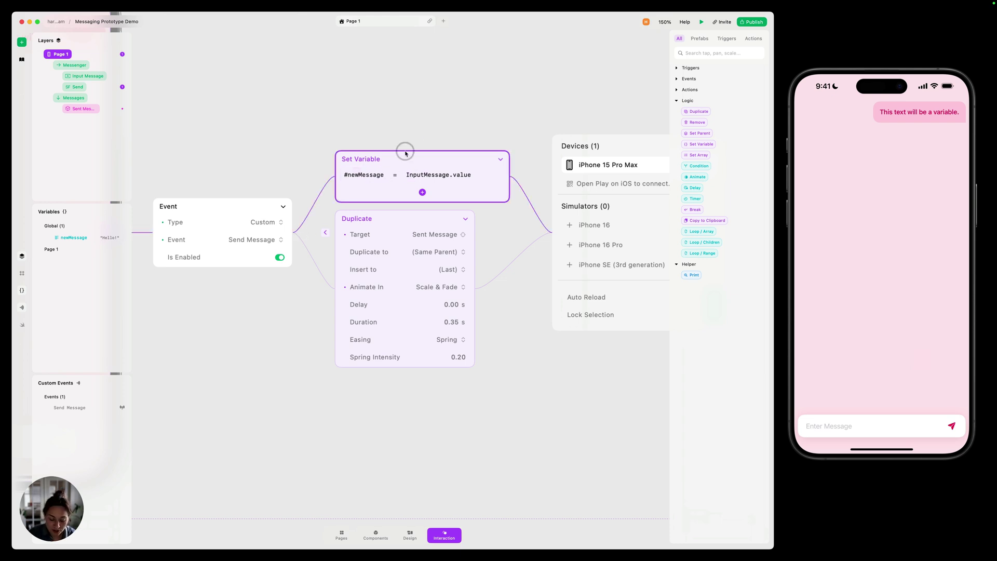
pyautogui.press('super')
pyautogui.press('super+d')
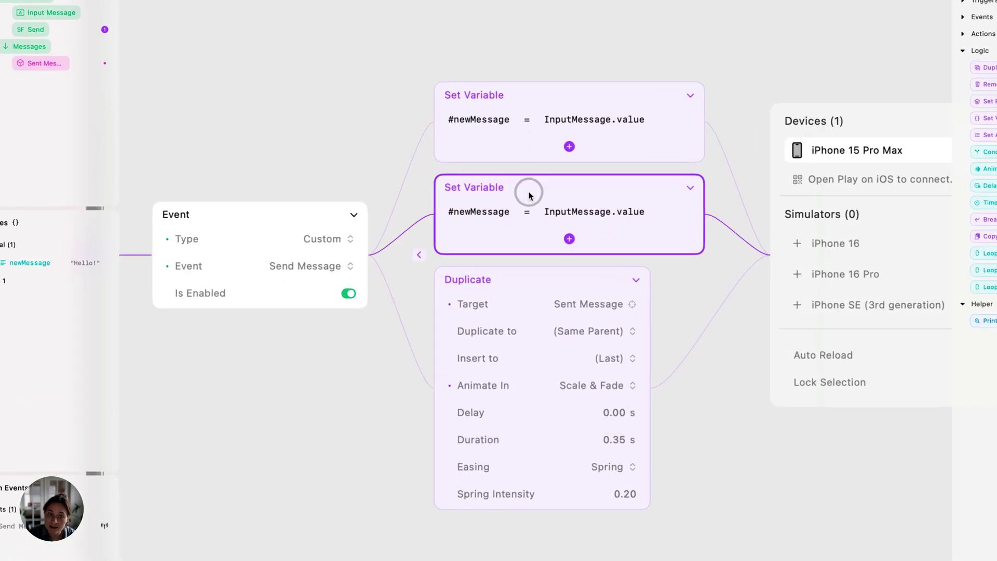
# In the copied Set Variable action, replace the #newMessage variable with the copied InputMessage.value expression
pyautogui.click(494, 213)
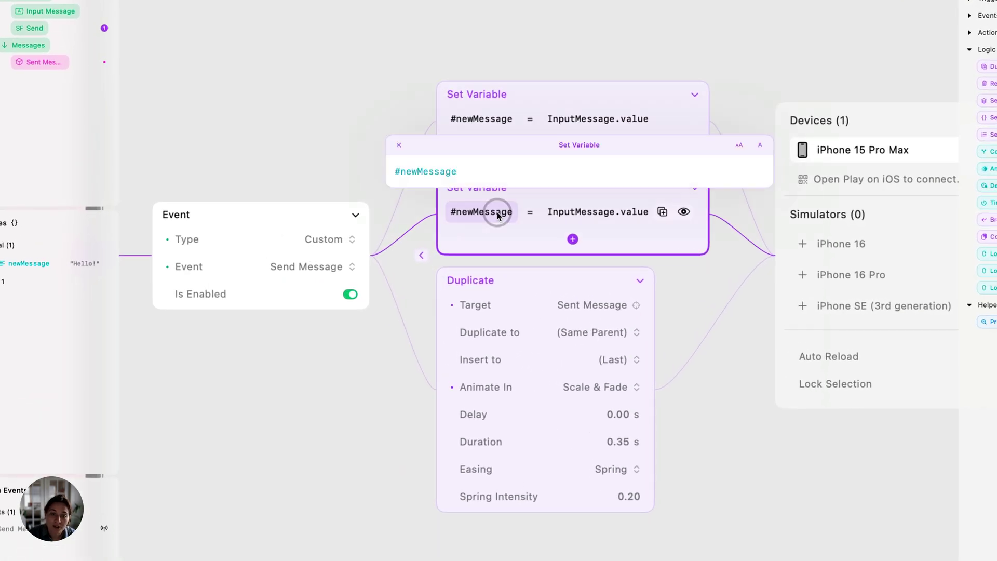
pyautogui.click(399, 145)
pyautogui.click(551, 210)
pyautogui.click(488, 206)
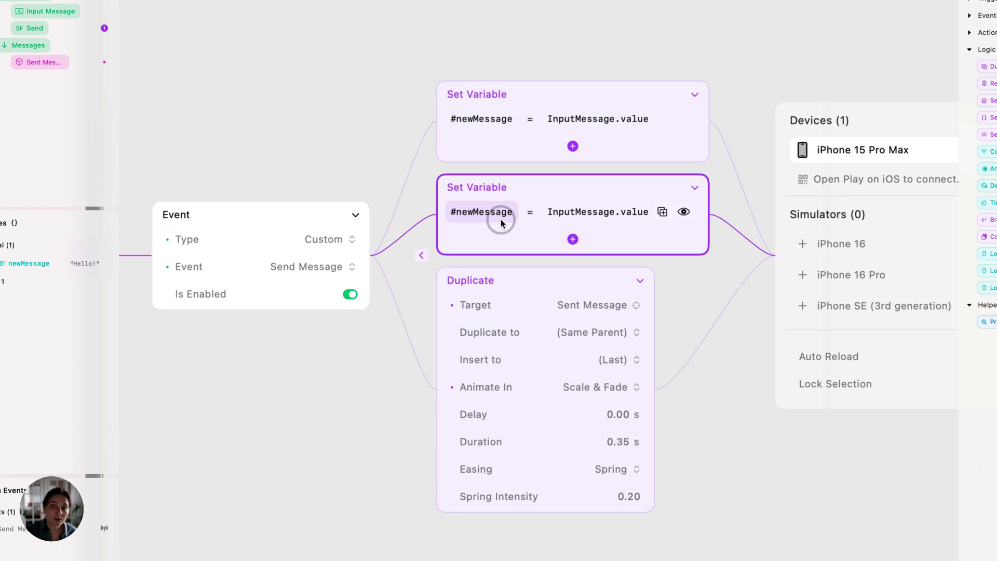
pyautogui.rightClick(591, 214)
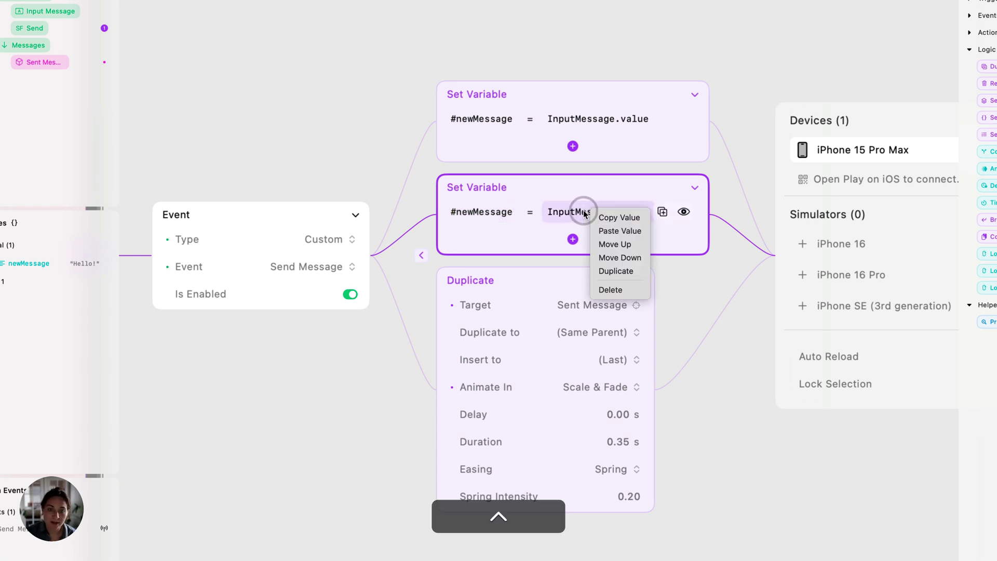
pyautogui.click(612, 219)
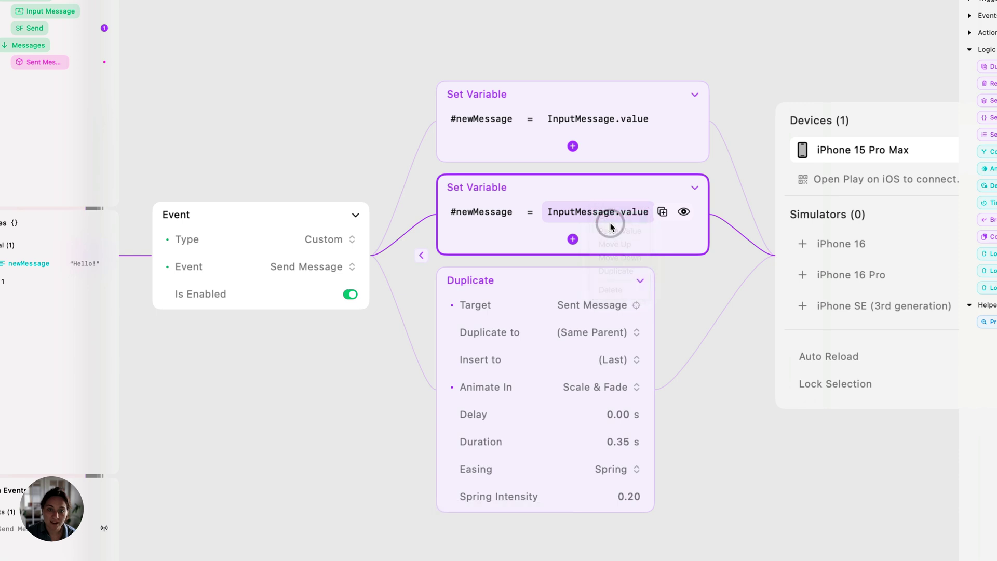
pyautogui.rightClick(467, 211)
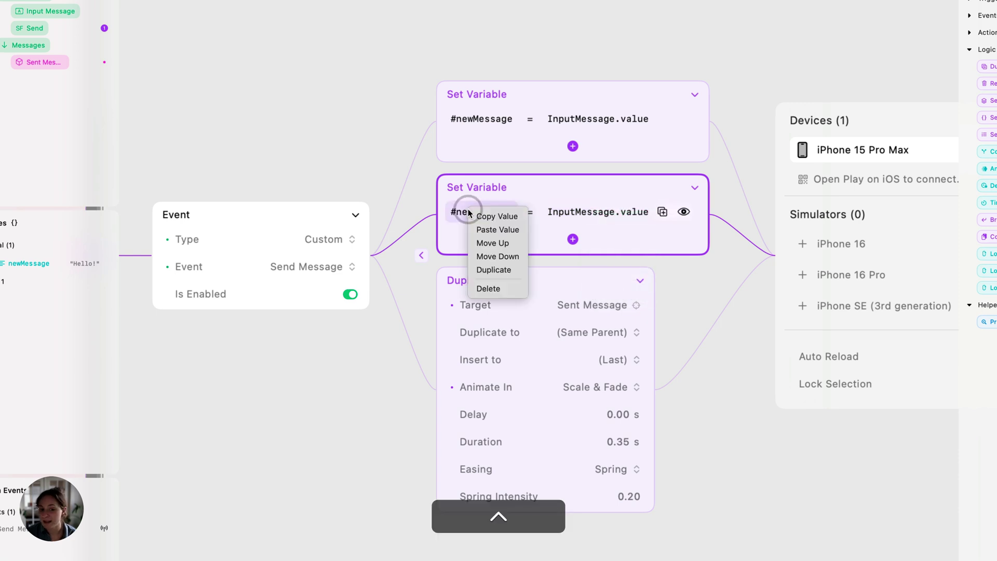
pyautogui.click(504, 229)
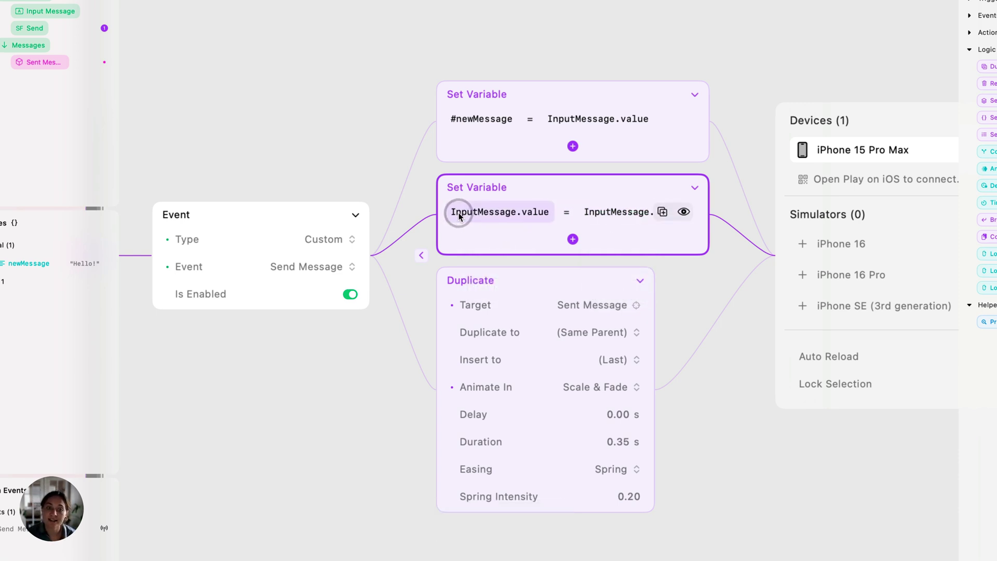
pyautogui.click(462, 216)
pyautogui.click(521, 219)
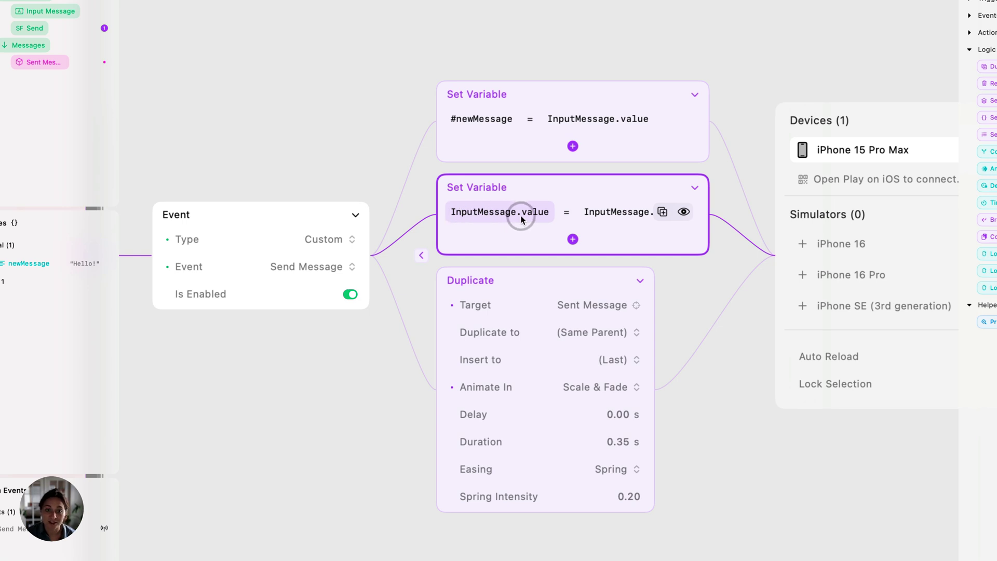
# Set the copied action's assigned value to an empty string "" and move the action below the Duplicate action
pyautogui.click(590, 213)
pyautogui.click(545, 174)
pyautogui.tripleClick(545, 174)
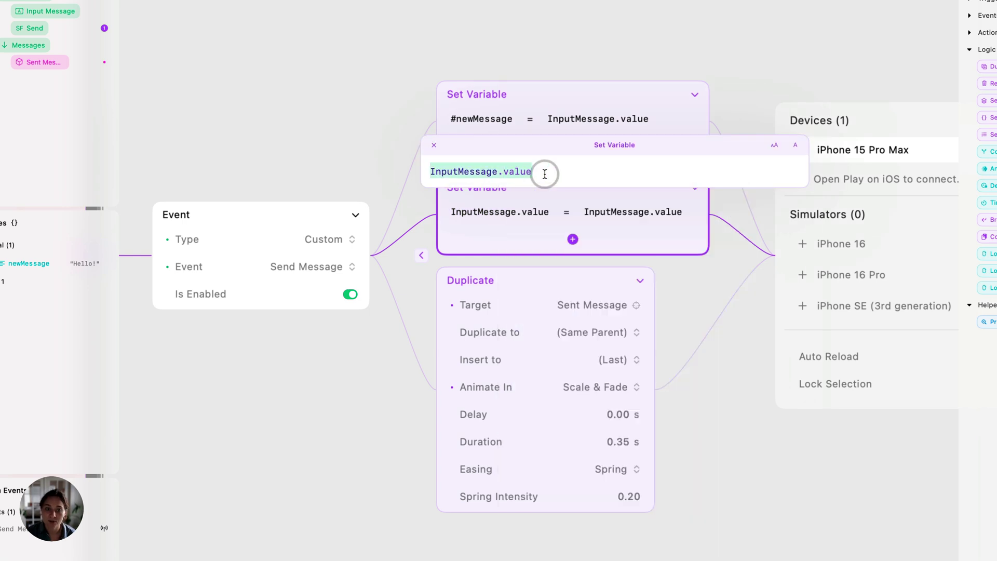
pyautogui.write('"')
pyautogui.press('Return')
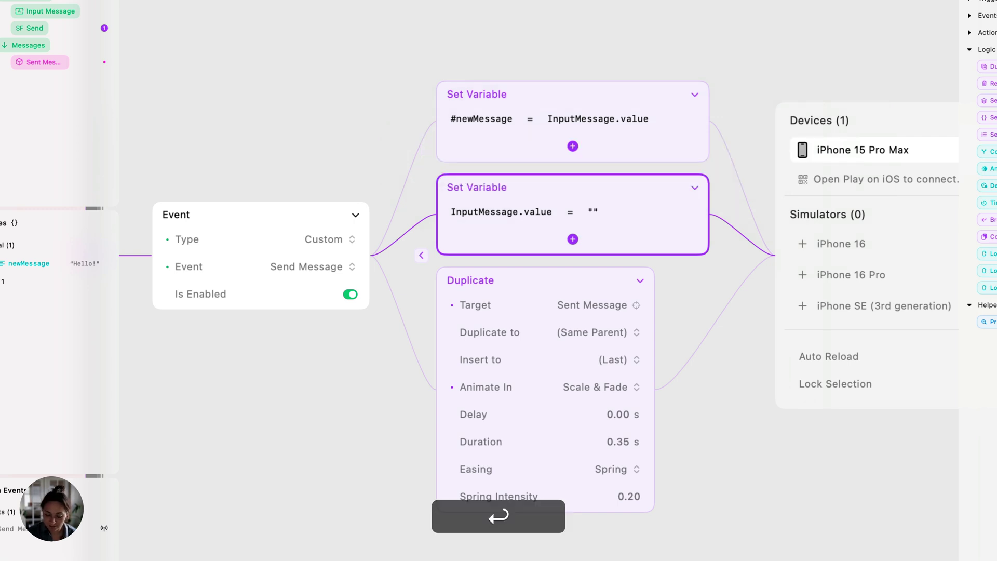
pyautogui.moveTo(543, 179); pyautogui.dragTo(563, 518)
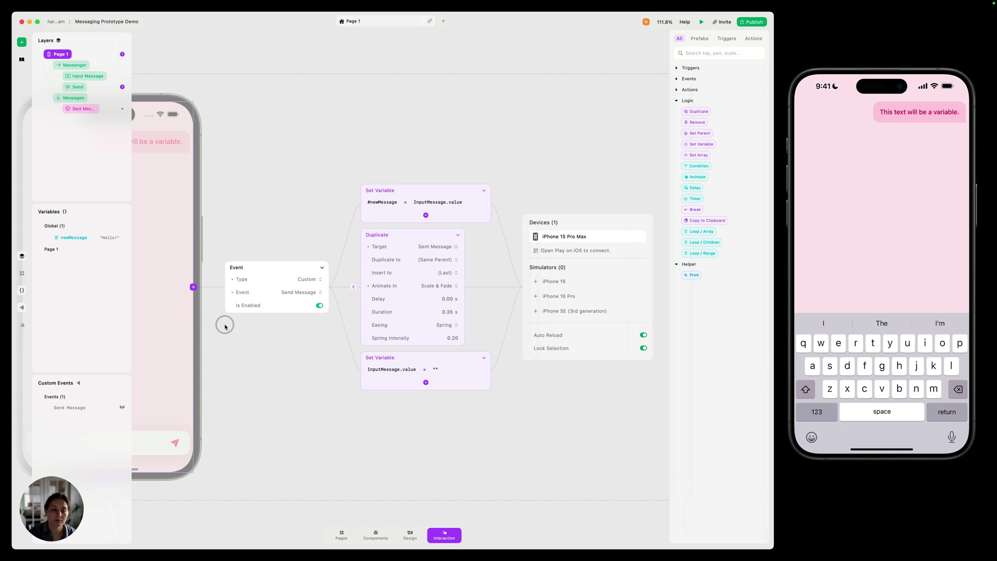
# Add a Device event trigger to Page 1 that responds to On Keyboard Show
pyautogui.click(193, 287)
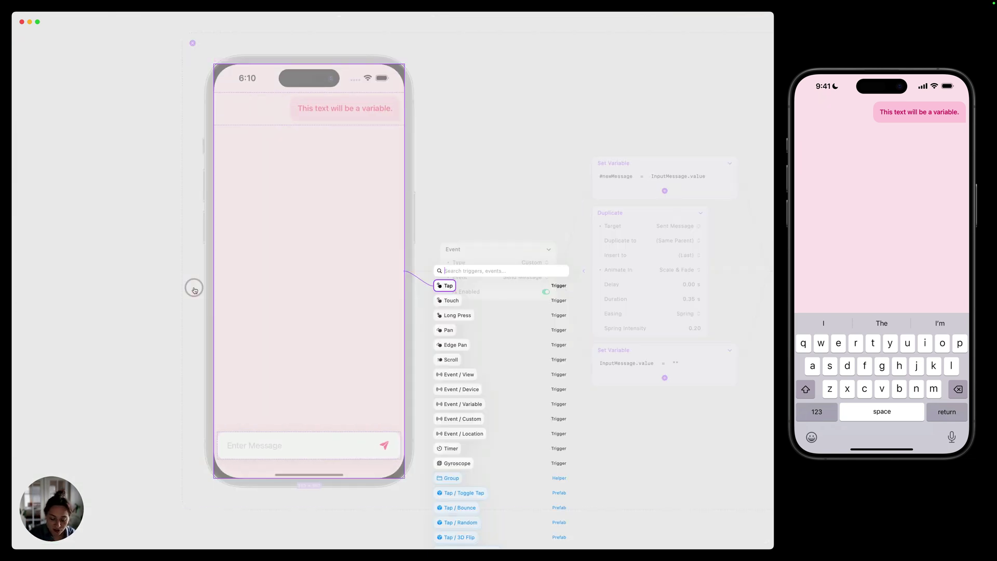
pyautogui.write('eve')
pyautogui.click(470, 300)
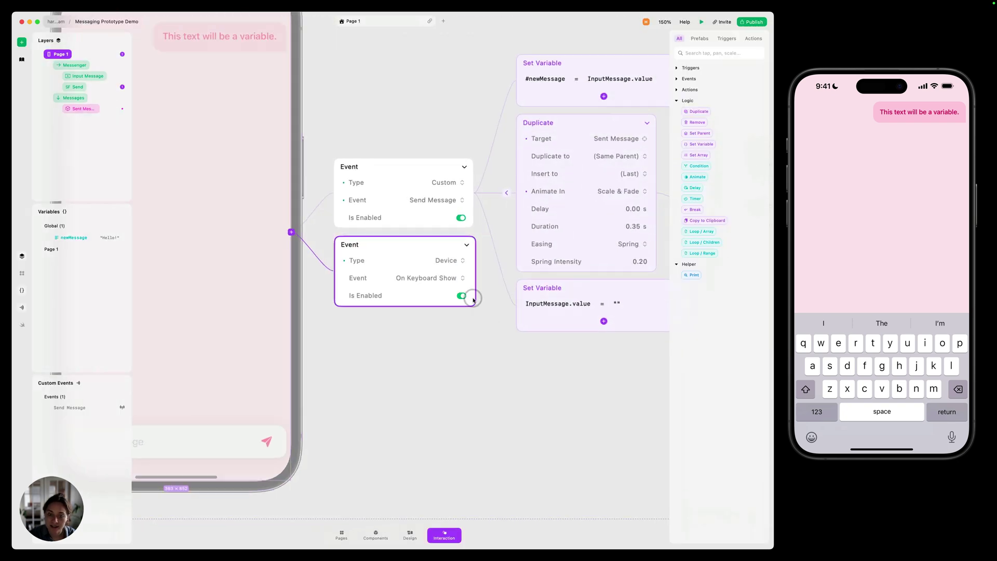
pyautogui.click(448, 278)
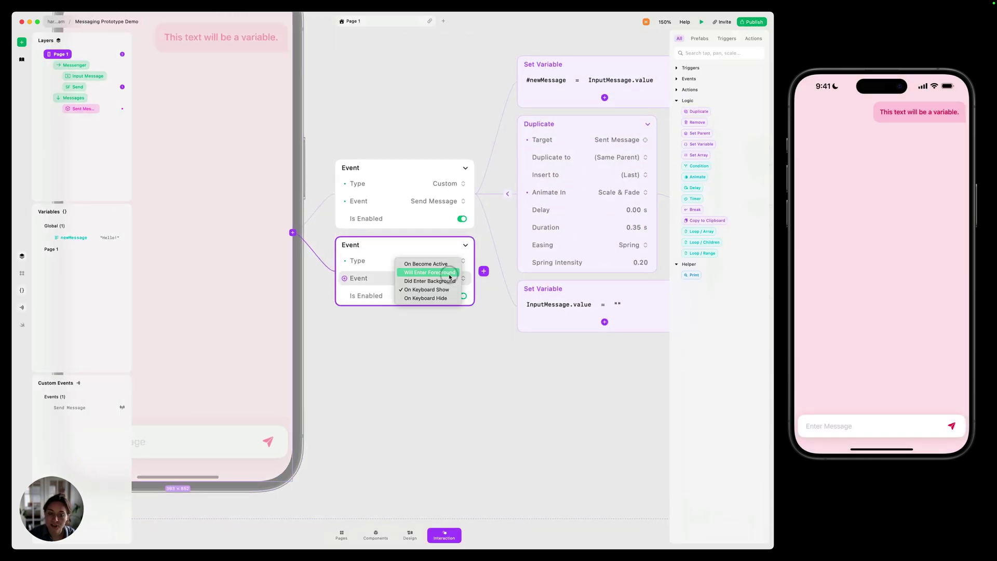
pyautogui.click(431, 290)
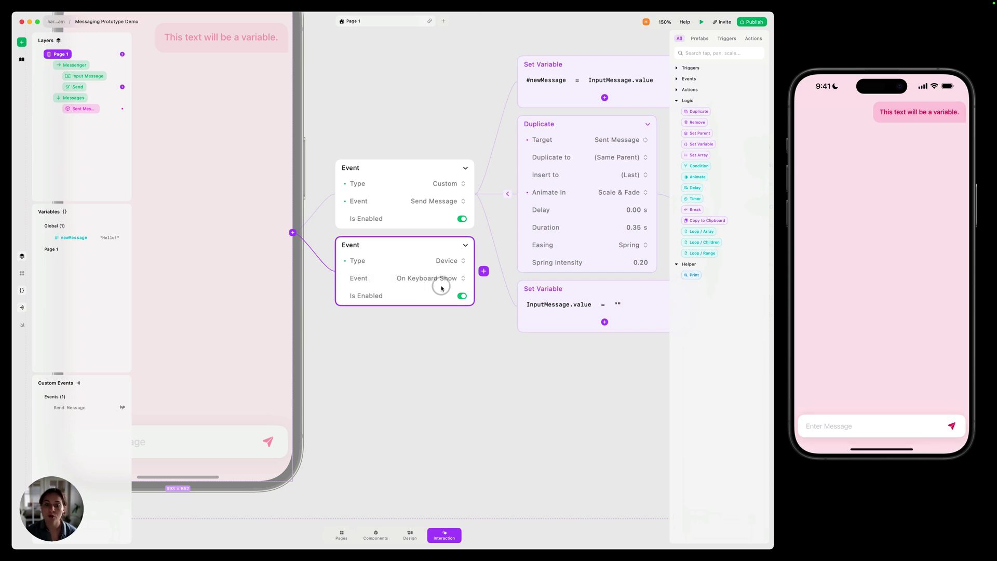
# Add a Set Property action to the On Keyboard Show event, targeting the Messenger layer's Translate Y property
pyautogui.click(483, 271)
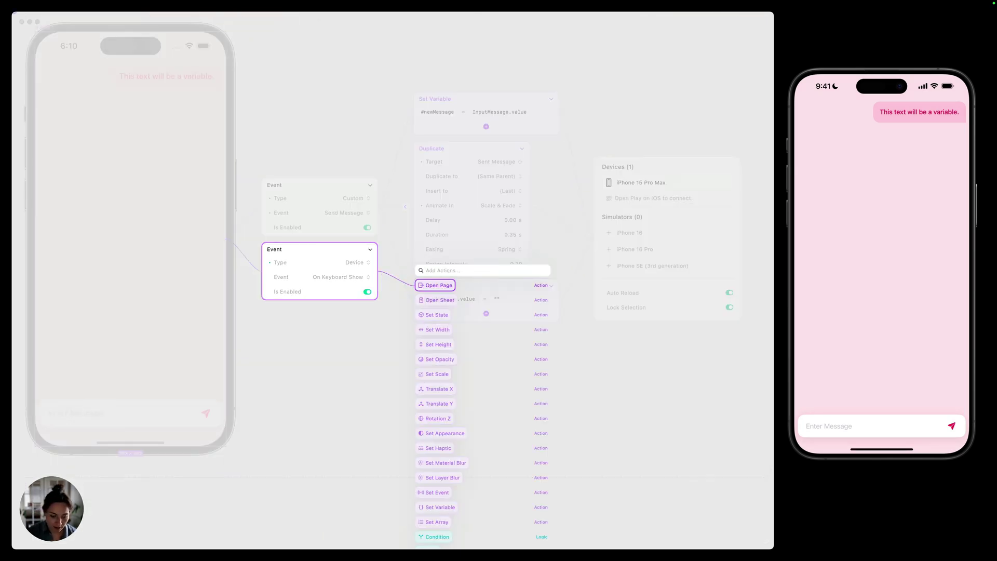
pyautogui.click(446, 270)
pyautogui.write('s pr')
pyautogui.press('Down')
pyautogui.press('Return')
pyautogui.click(448, 251)
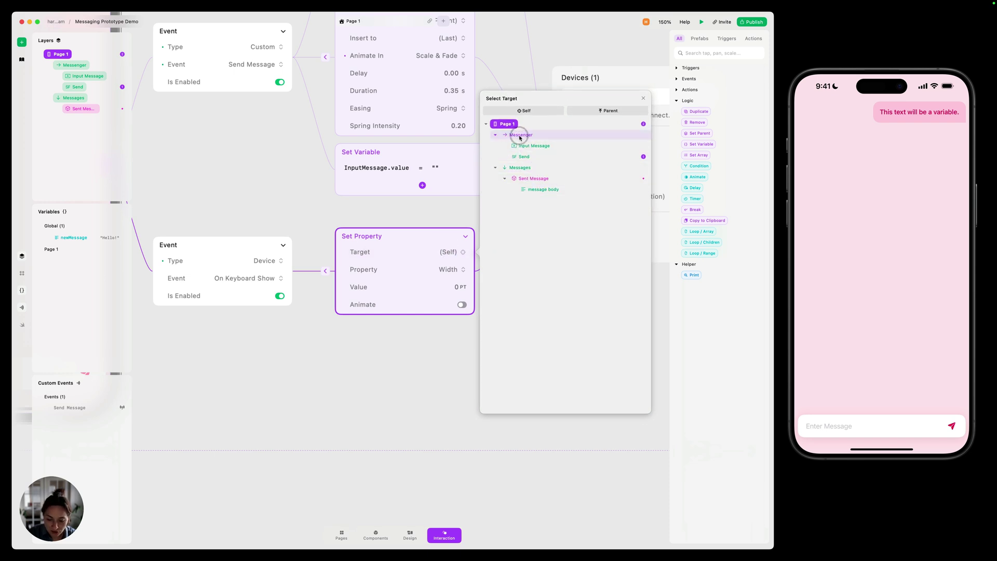
pyautogui.click(520, 136)
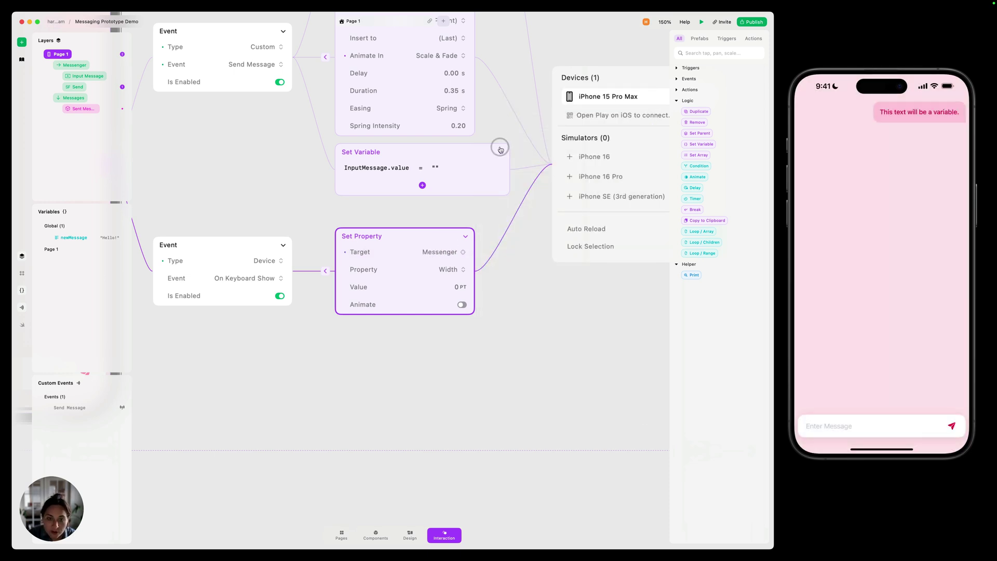
pyautogui.click(451, 270)
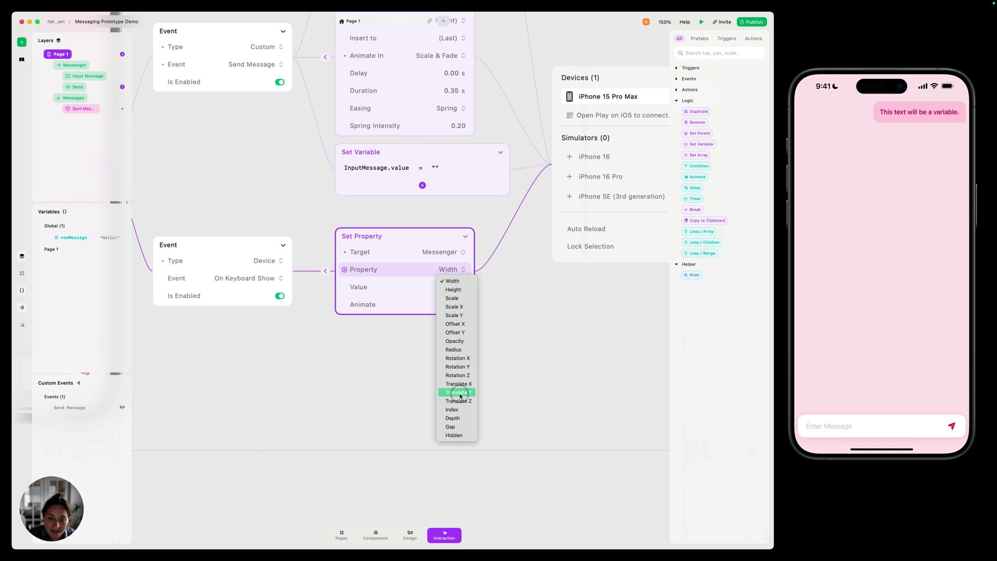
pyautogui.click(460, 393)
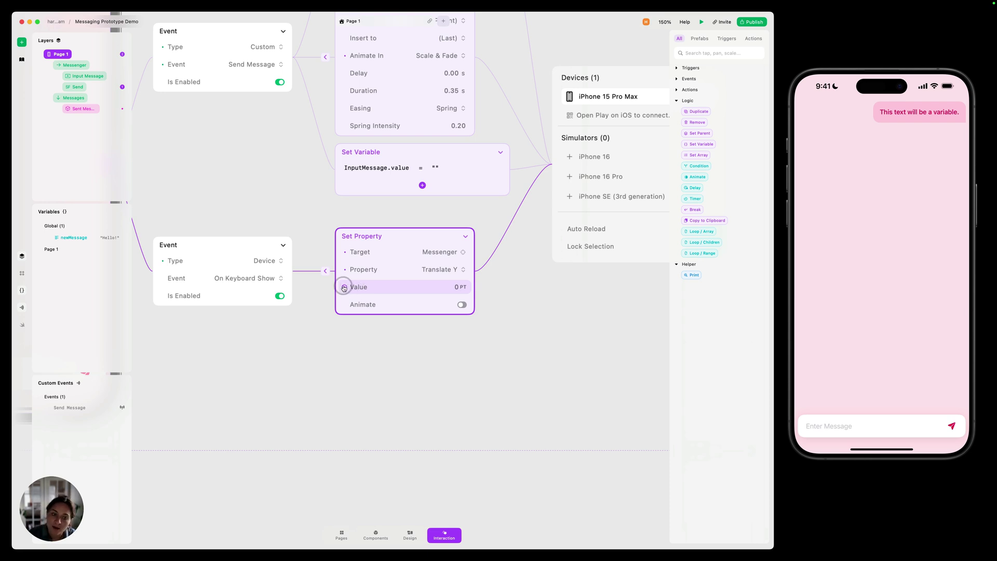
# Set the Translate Y value to the expression device.keyboardHeight * -1 and enable animation for the action
pyautogui.click(344, 290)
pyautogui.click(364, 289)
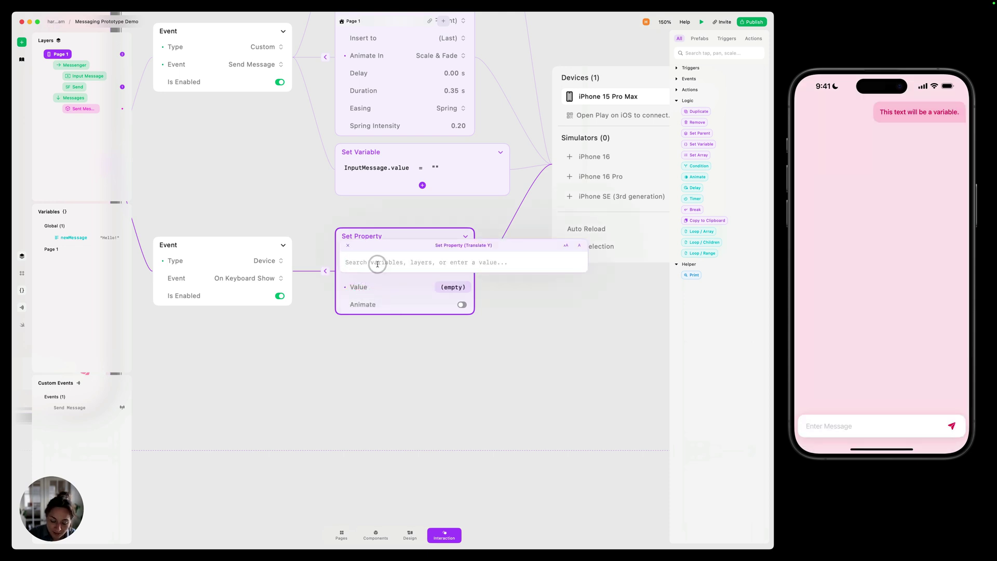
pyautogui.write('device')
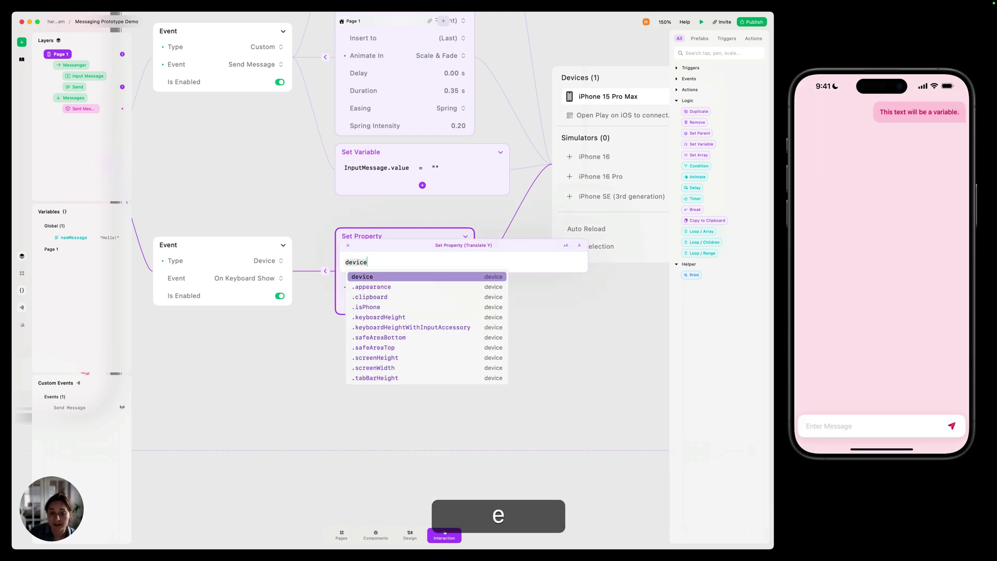
pyautogui.press('Return')
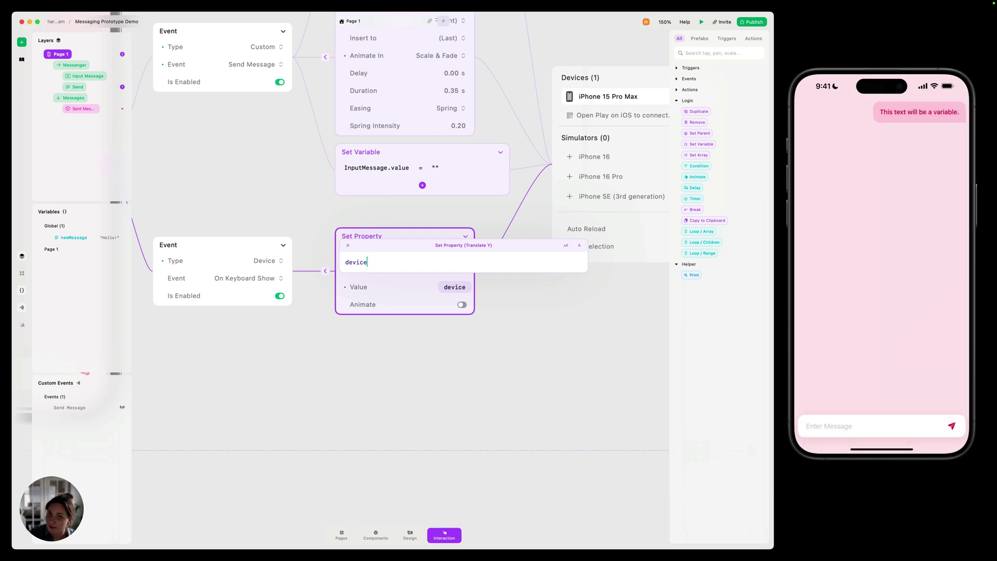
pyautogui.write('.')
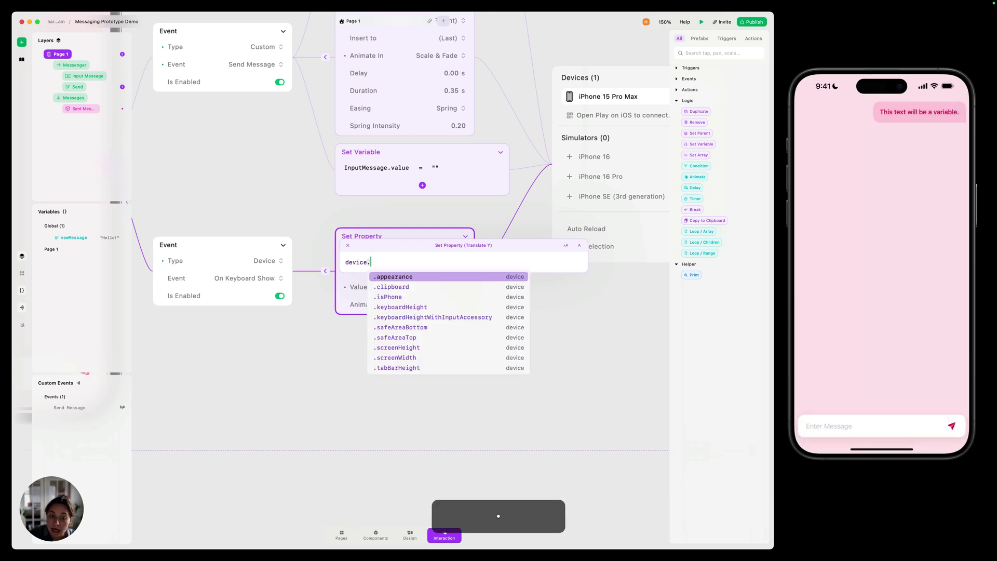
pyautogui.click(420, 307)
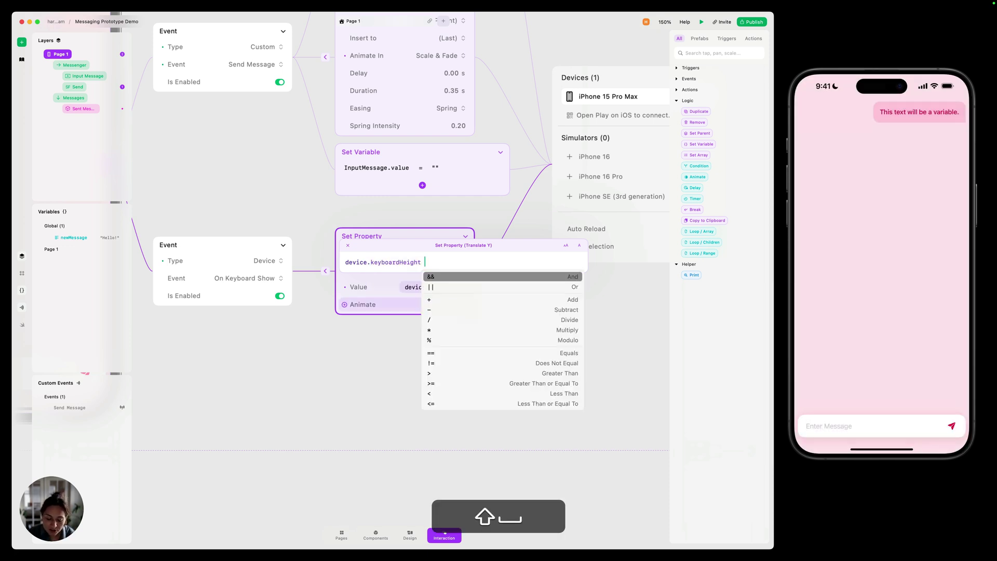
pyautogui.write('* -1')
pyautogui.press('Return')
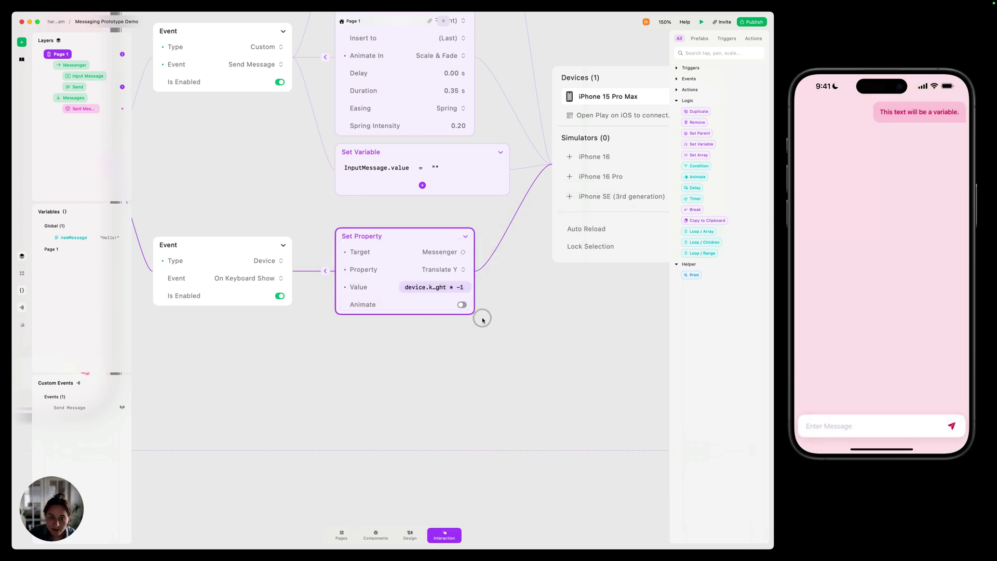
pyautogui.click(462, 305)
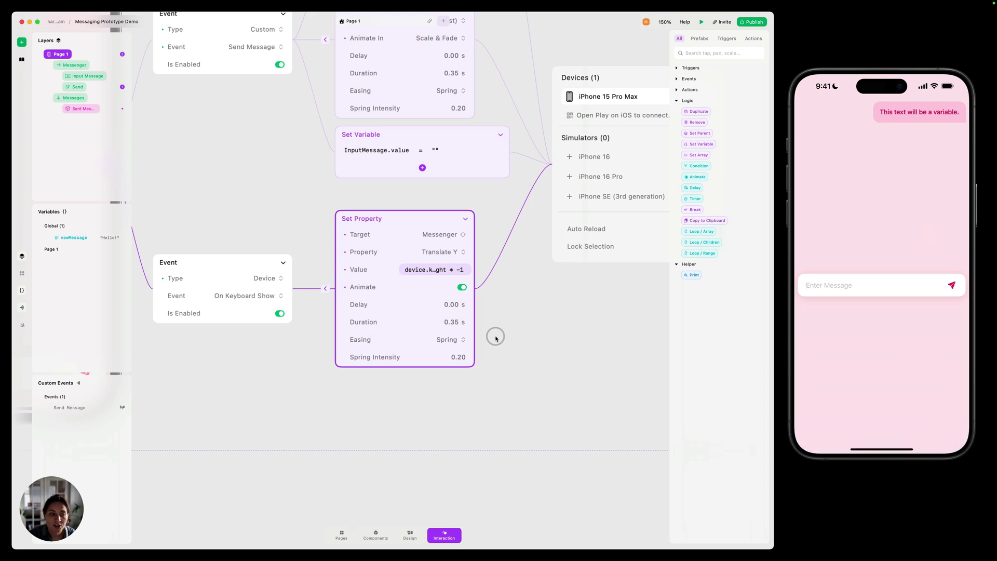
# Duplicate the On Keyboard Show event as an On Keyboard Hide event that resets Messenger's Translate Y to 0
pyautogui.click(226, 261)
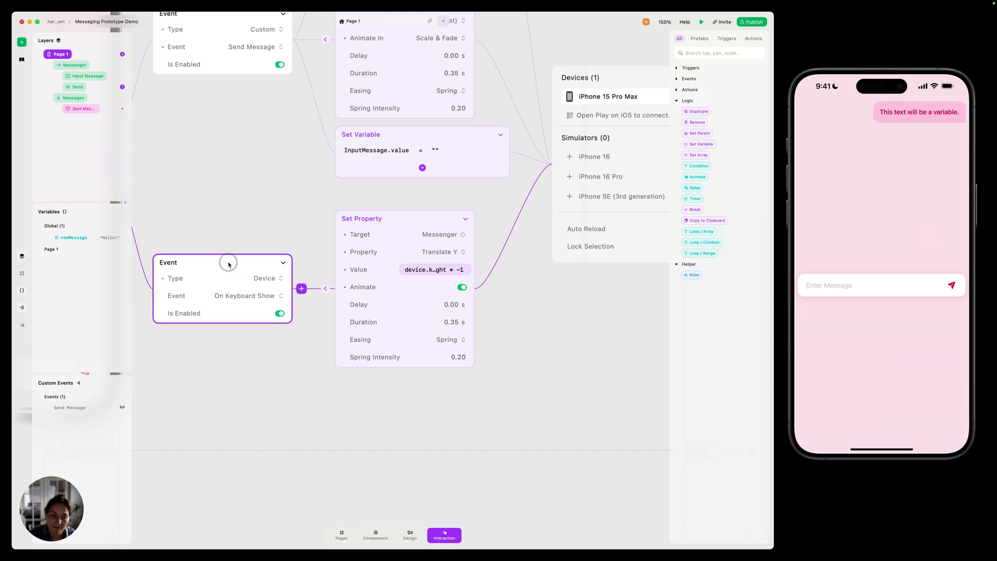
pyautogui.press('super+d')
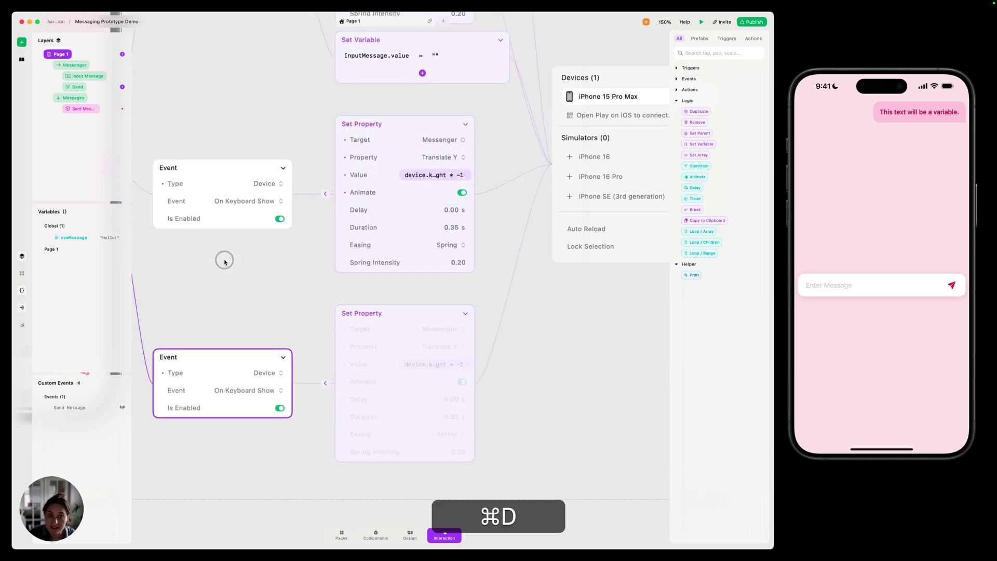
pyautogui.click(261, 396)
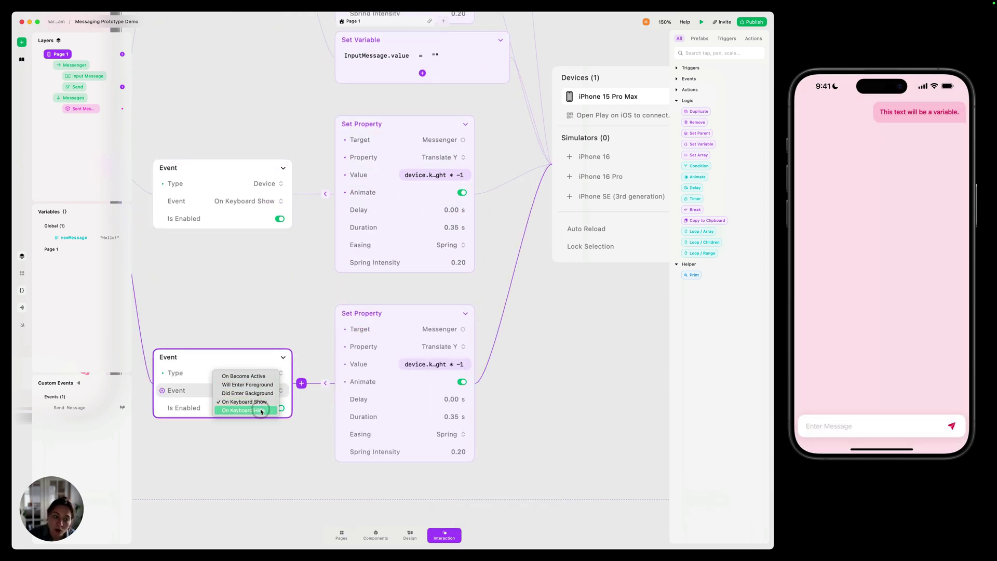
pyautogui.click(261, 411)
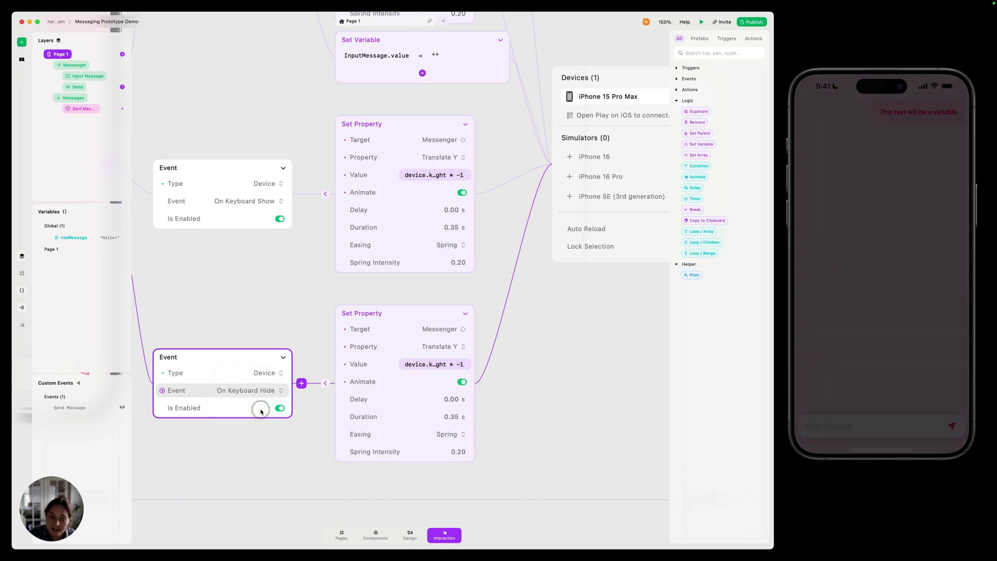
pyautogui.click(345, 364)
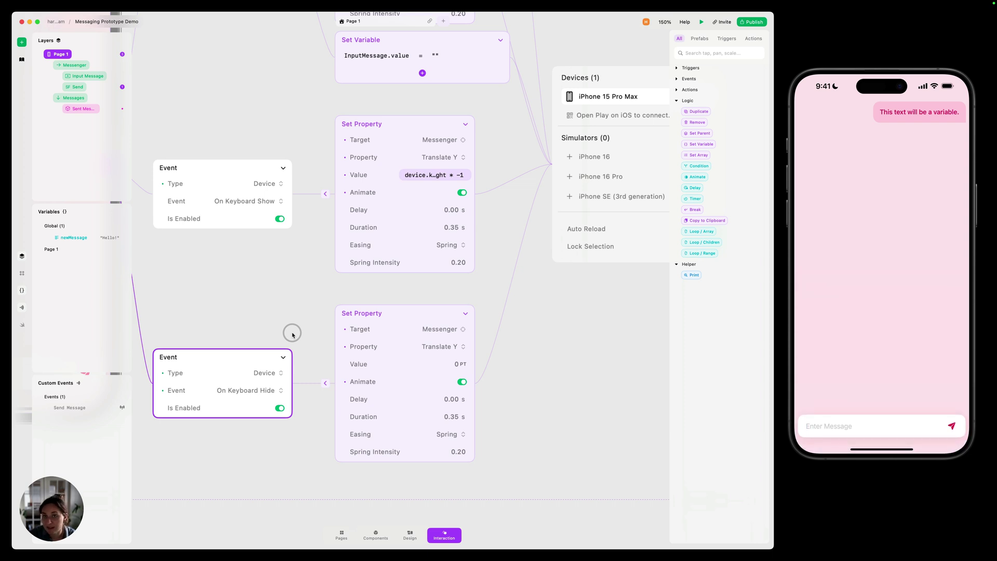
# Collapse the On Keyboard Show and On Keyboard Hide events together with their Set Property actions
pyautogui.scroll(-5, 293, 335)
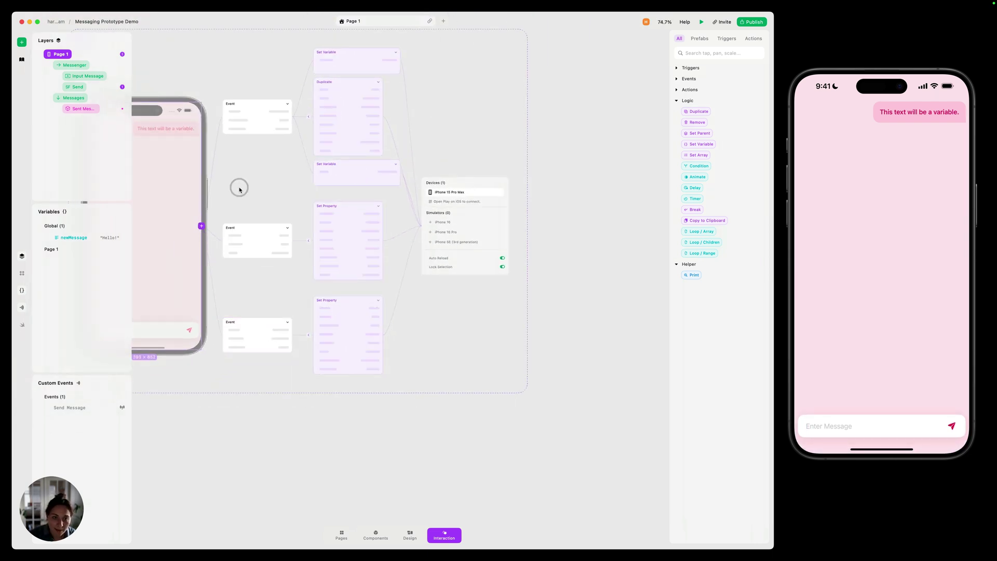
pyautogui.moveTo(239, 188); pyautogui.dragTo(418, 434)
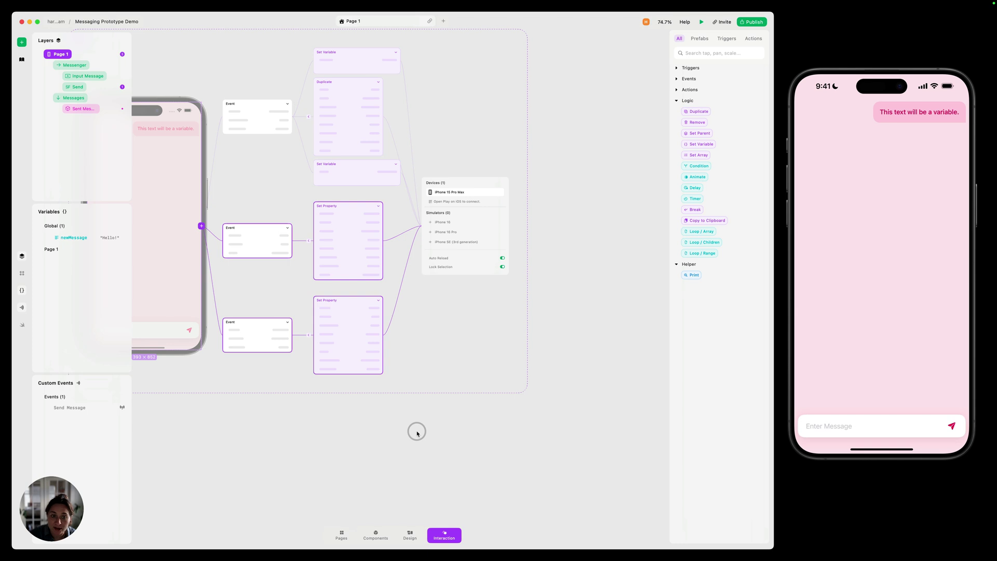
pyautogui.press('Return')
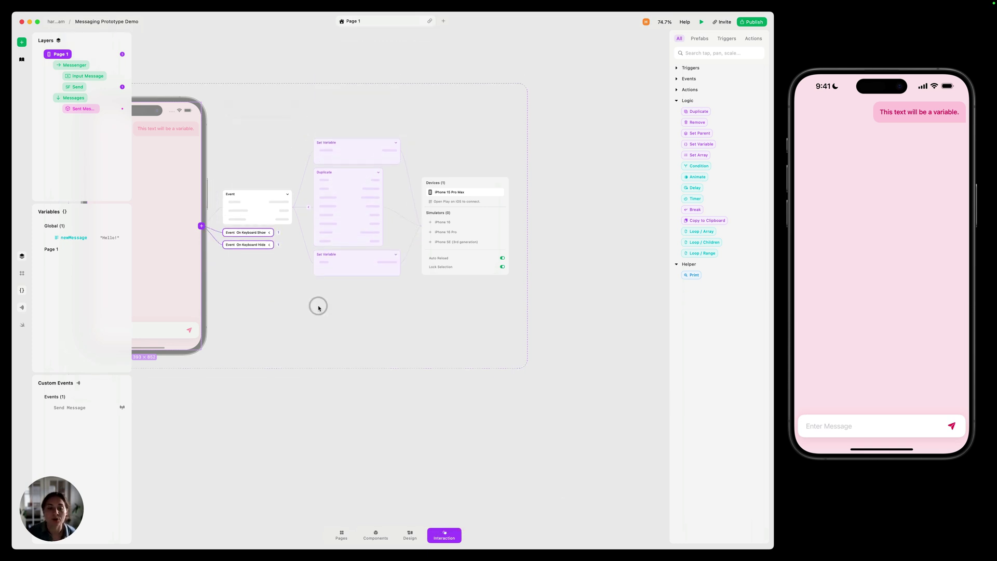
pyautogui.scroll(5, 319, 308)
pyautogui.scroll(3, 319, 307)
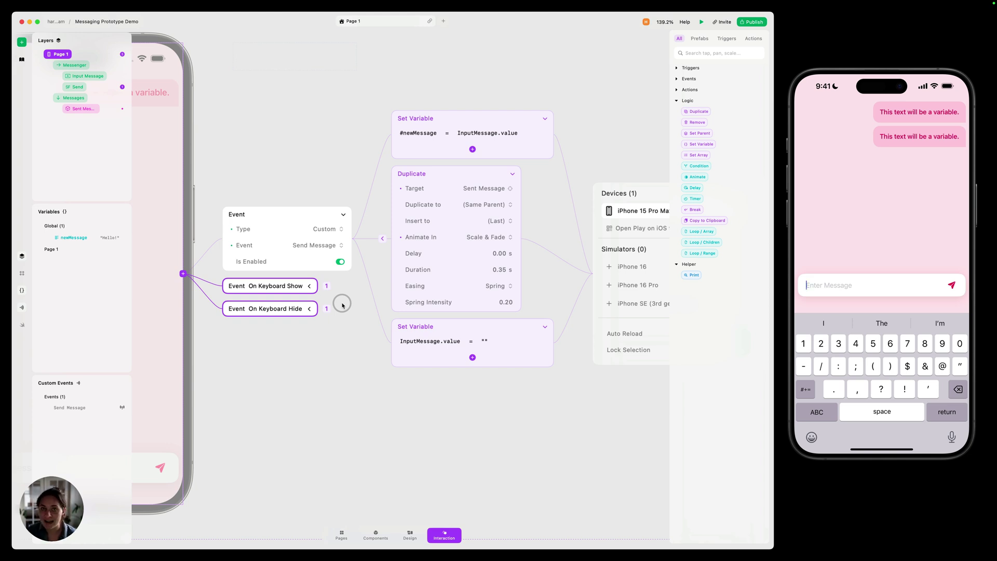
# Add a View event trigger to the Sent Message component that responds to On Appear
pyautogui.click(340, 368)
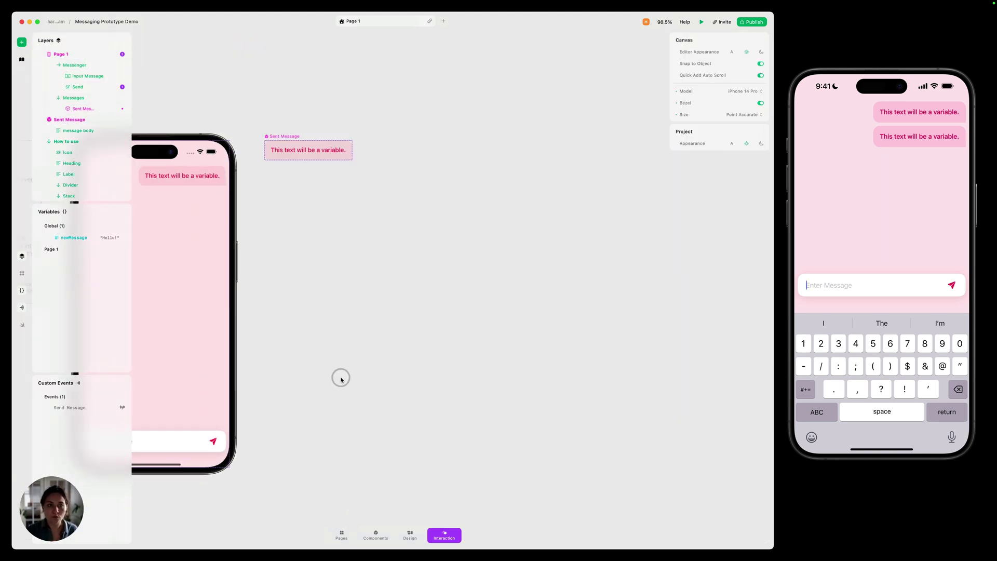
pyautogui.doubleClick(369, 177)
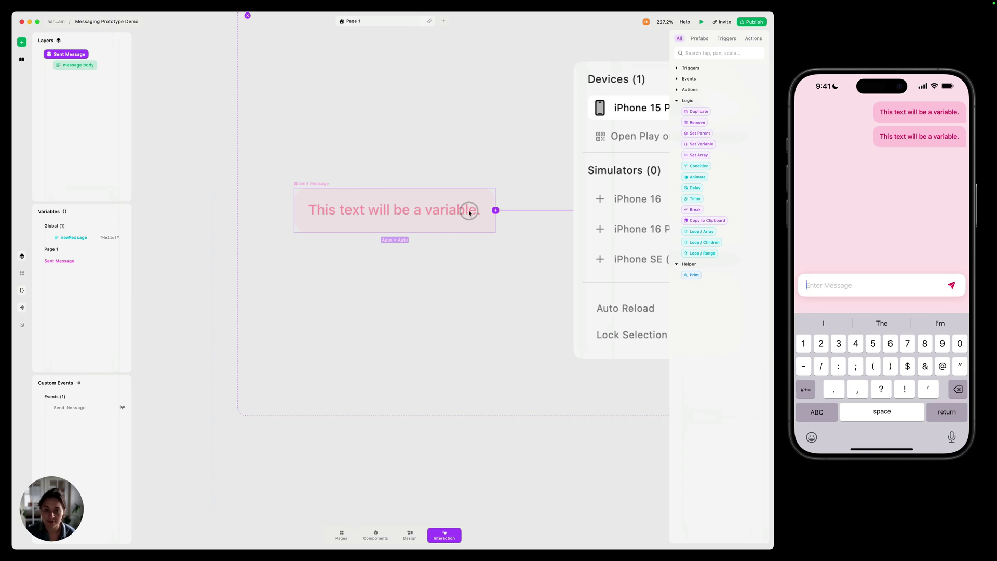
pyautogui.click(495, 210)
pyautogui.write('eve')
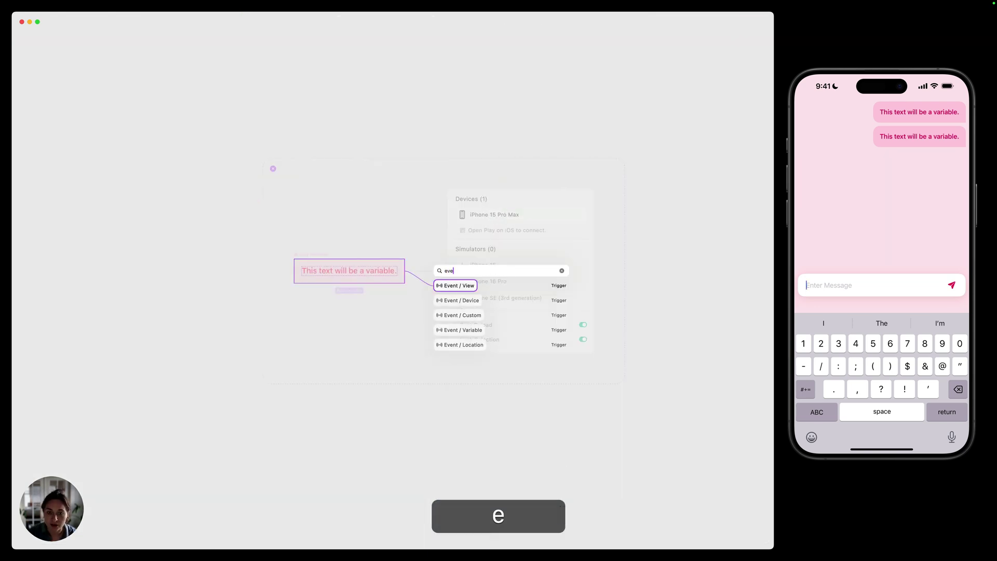
pyautogui.click(456, 285)
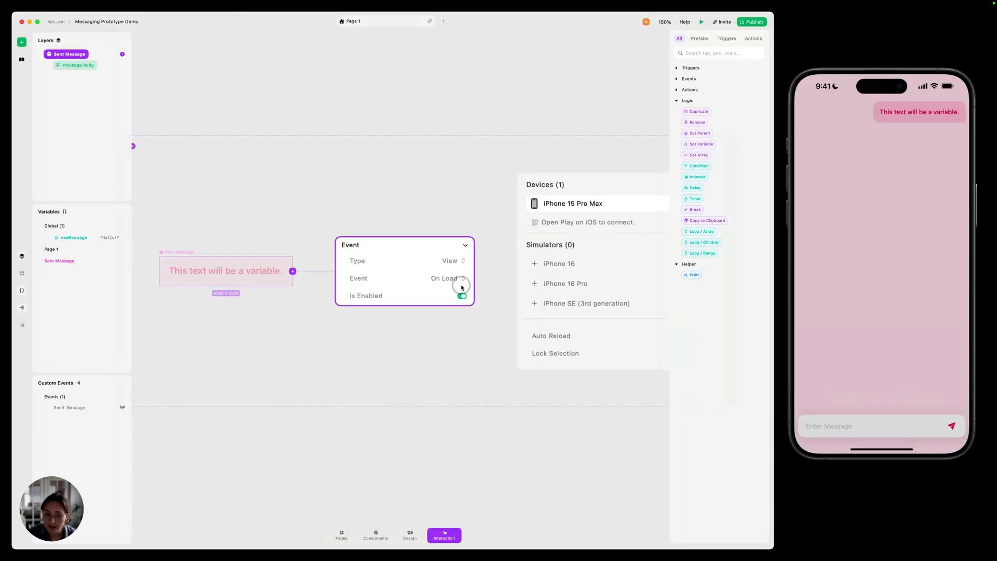
pyautogui.click(461, 283)
pyautogui.click(457, 299)
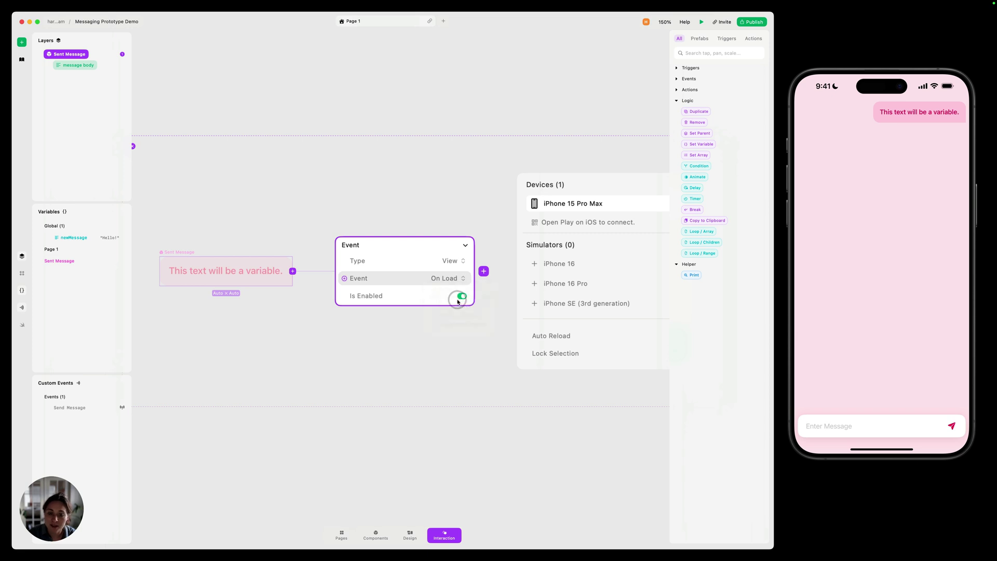
# Add a Set Text action to the On Appear event, targeting message body with the newMessage variable as its text
pyautogui.click(484, 276)
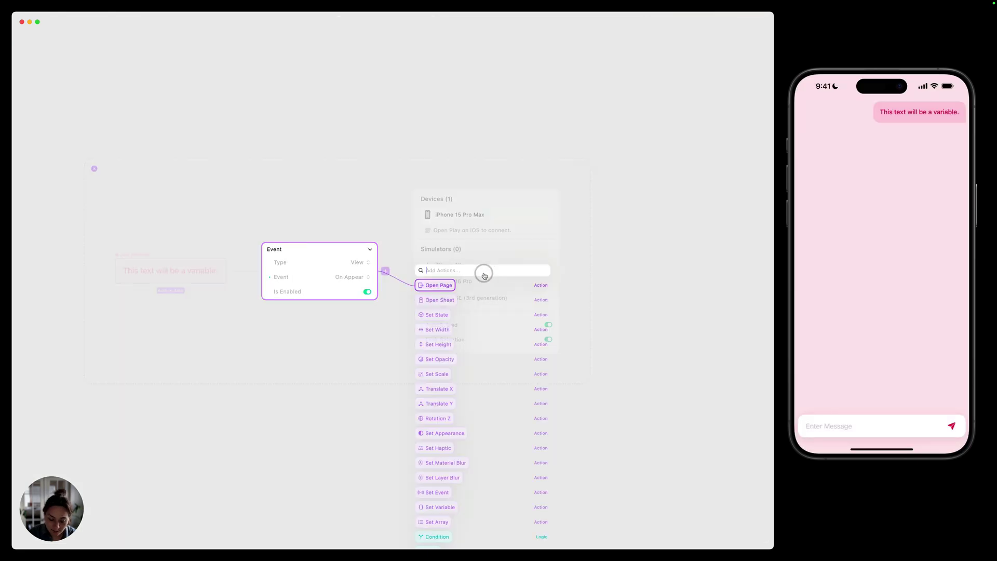
pyautogui.write('set text')
pyautogui.press('Return')
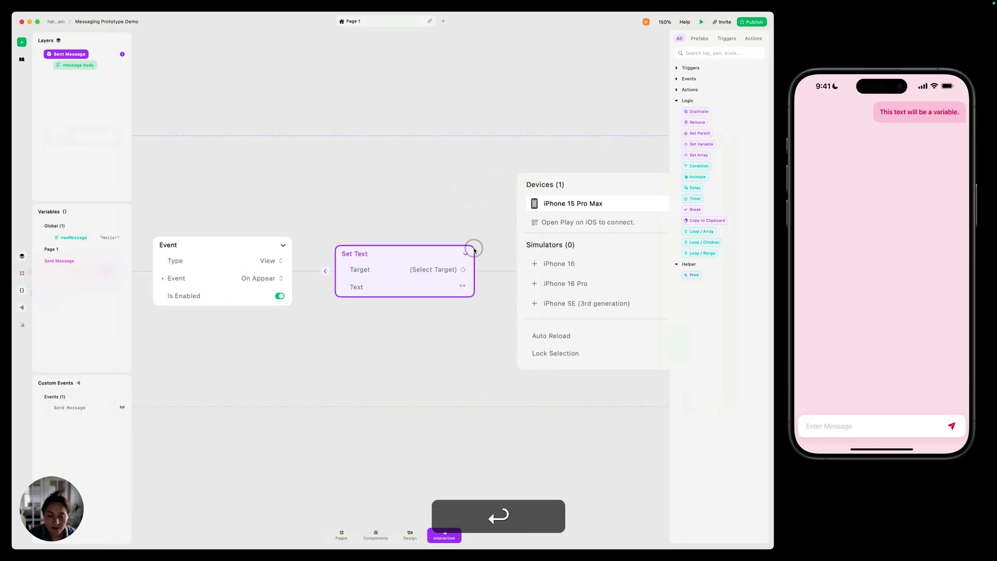
pyautogui.click(435, 268)
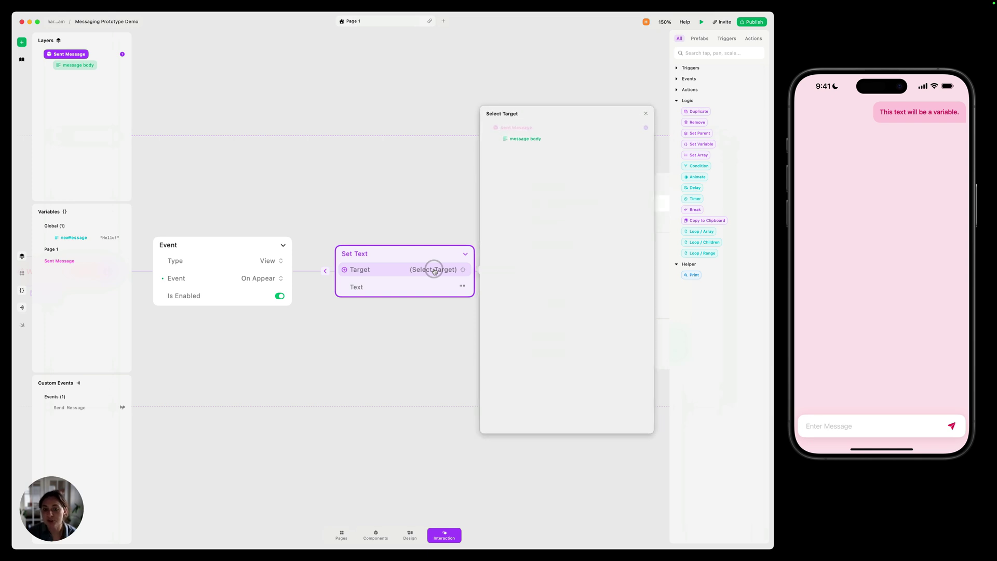
pyautogui.click(531, 142)
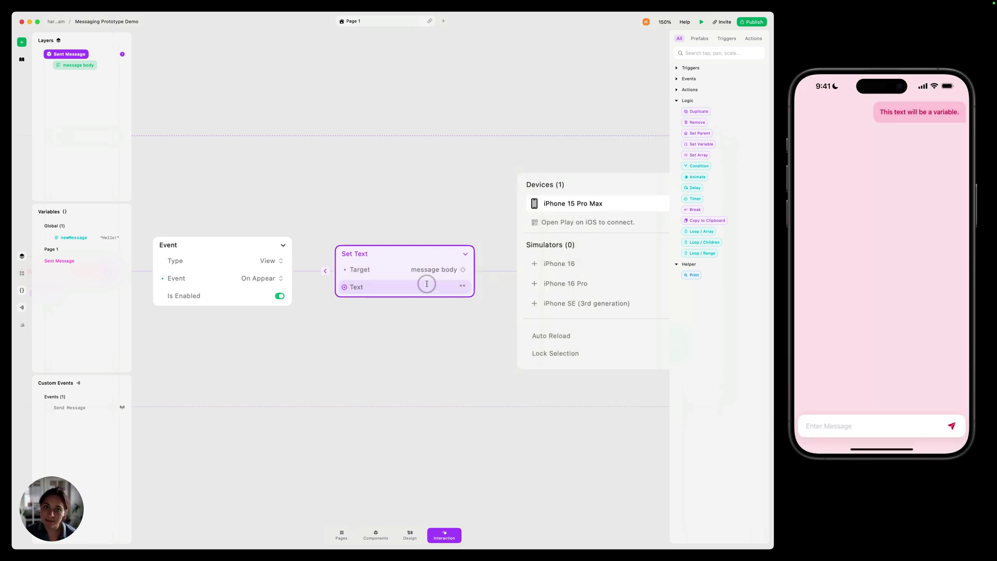
pyautogui.click(343, 286)
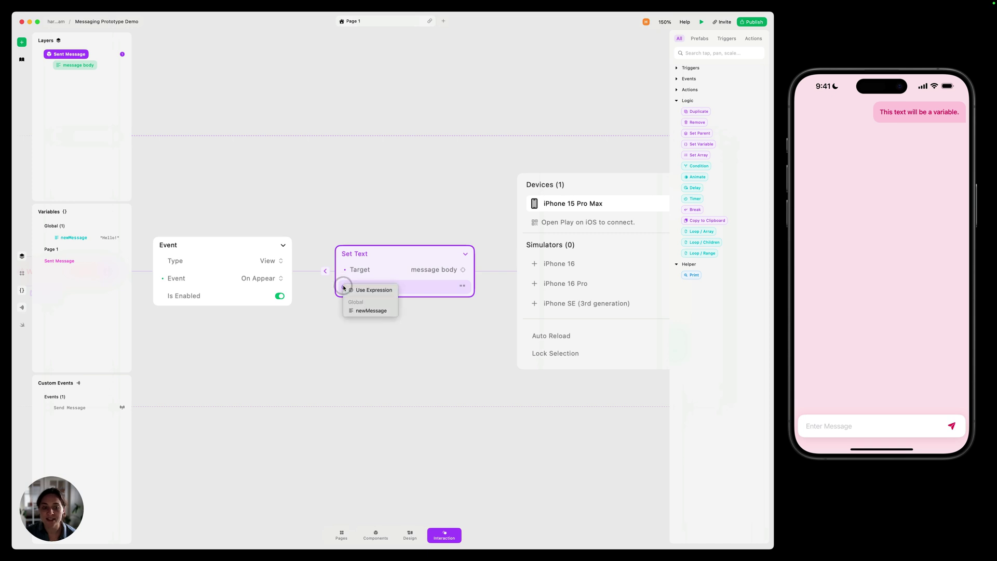
pyautogui.click(372, 310)
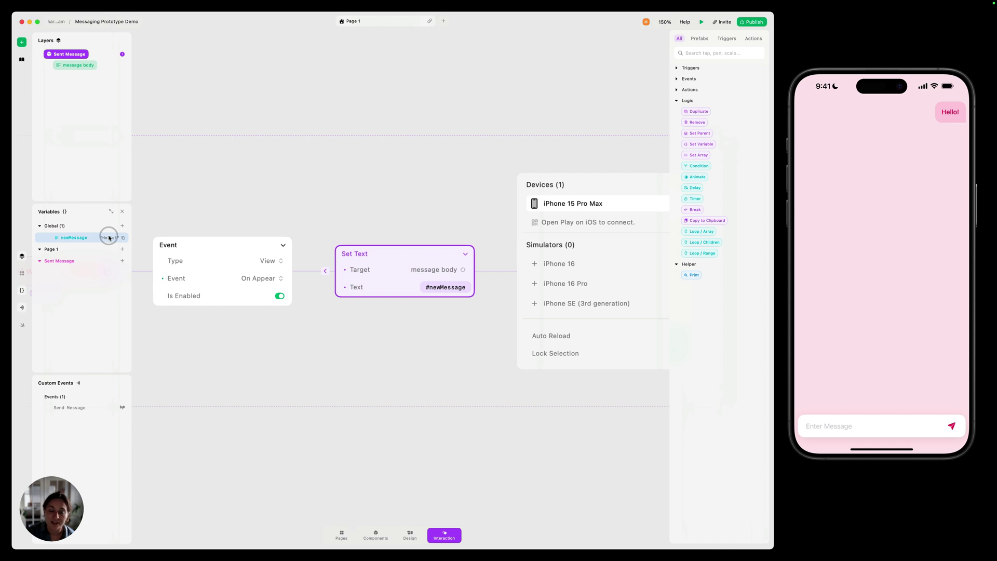
pyautogui.press('Escape')
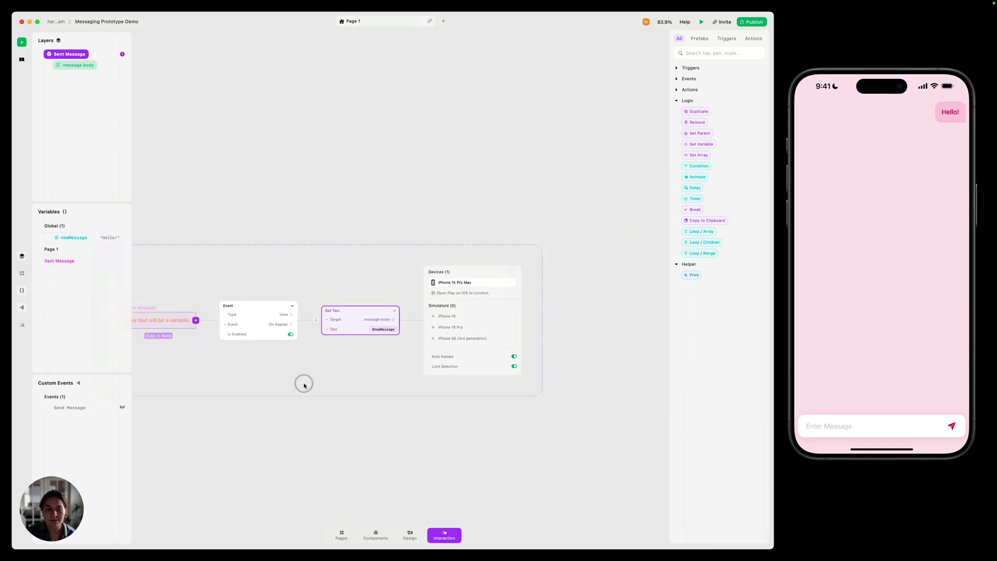
pyautogui.scroll(-3, 305, 385)
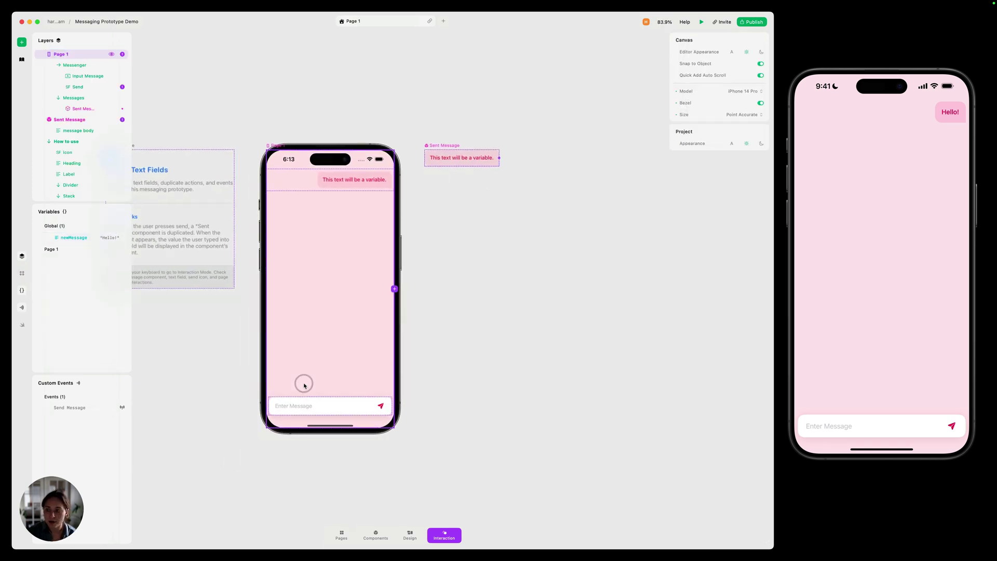